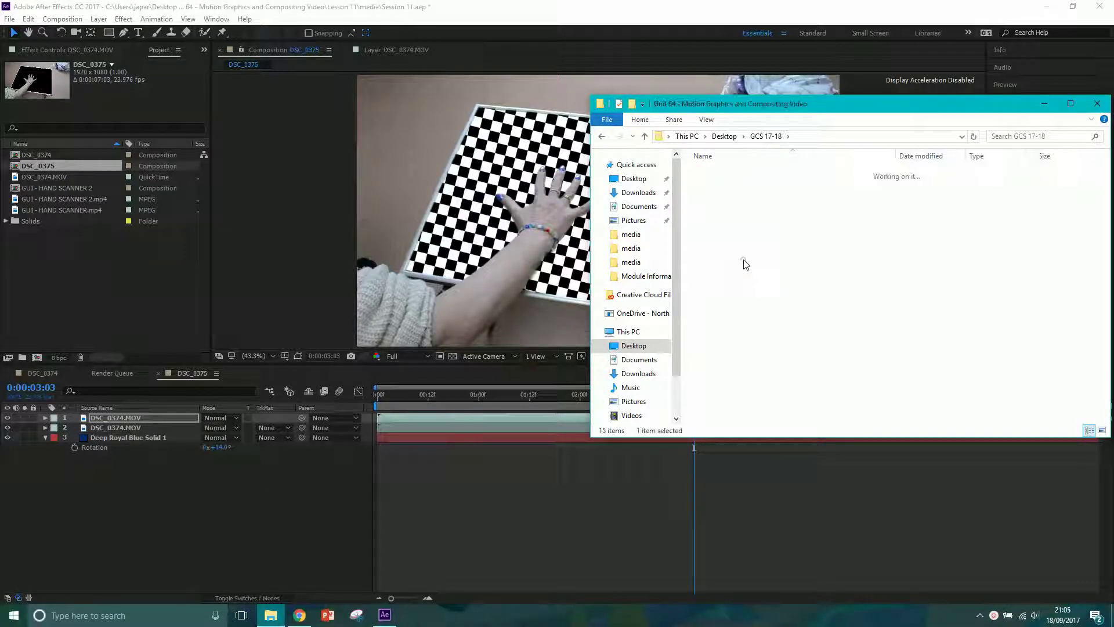
Open the Lesson 11 folder, then its media folder, in File Explorer.
double_click(743, 293)
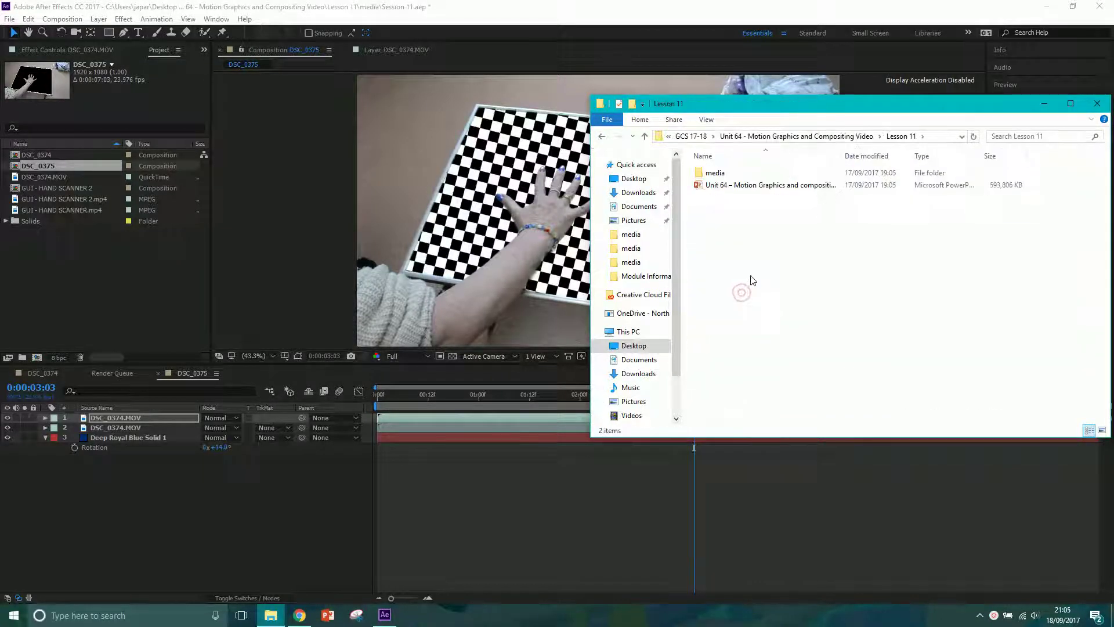
double_click(736, 175)
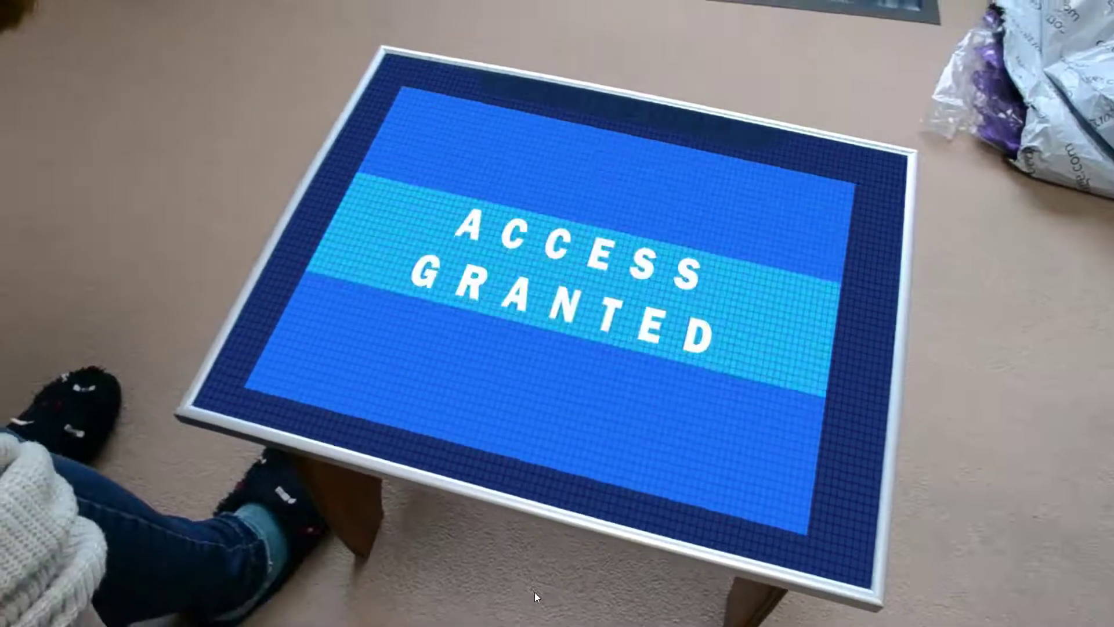
Pause the Session 11 clip on its final frame and exit full-screen playback.
click(535, 591)
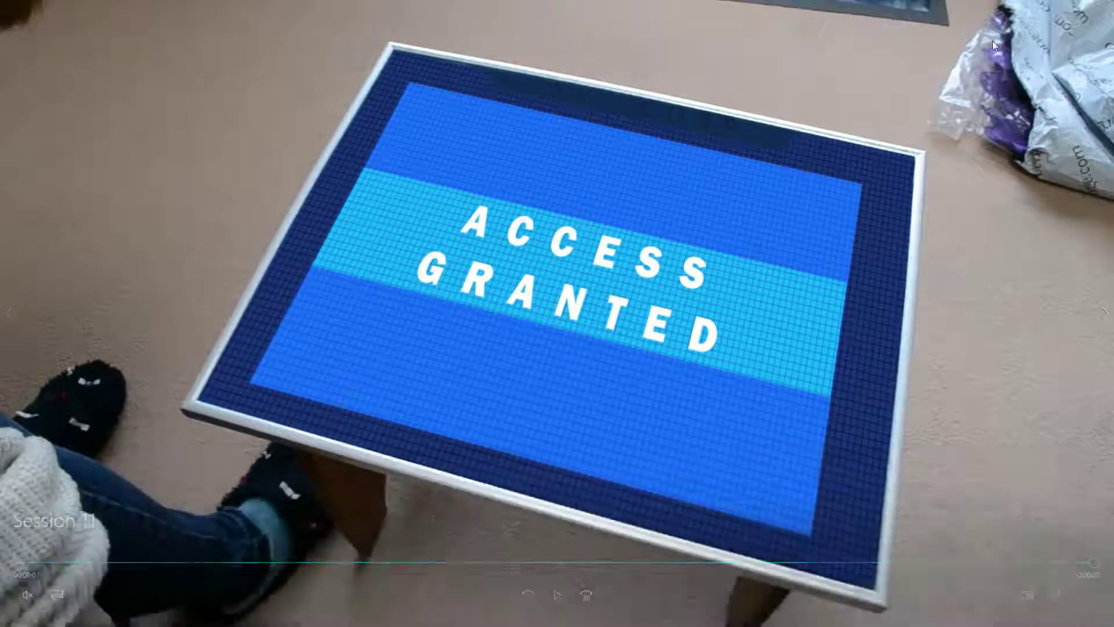
key(Escape)
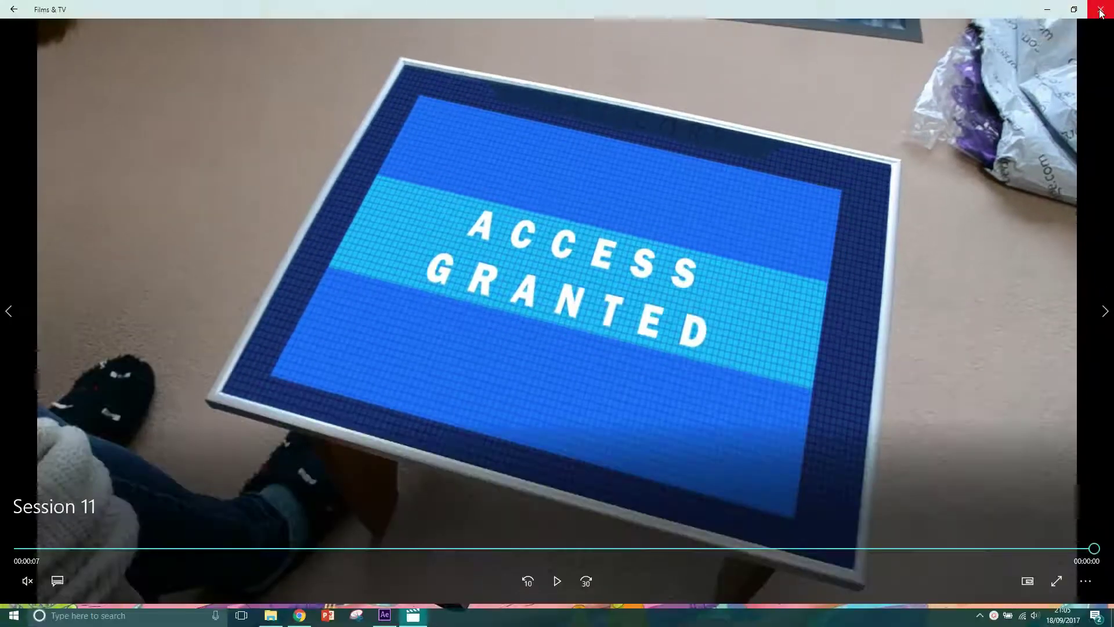
Close Films & TV and the media folder, then view the second DSC_0374.MOV layer's effects.
click(1098, 7)
click(1044, 104)
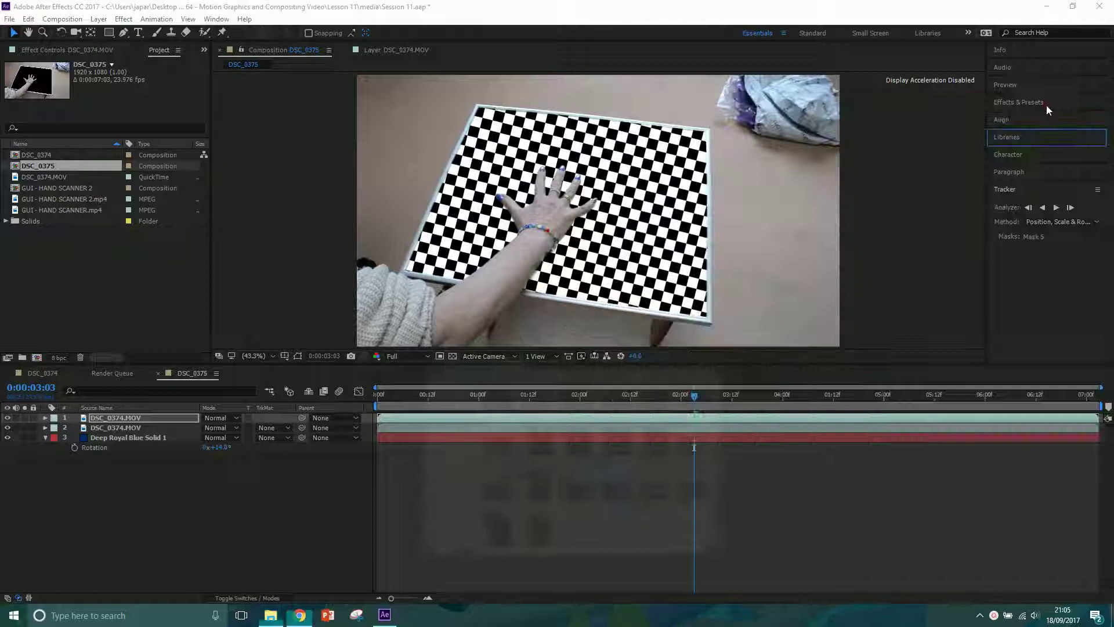
click(115, 428)
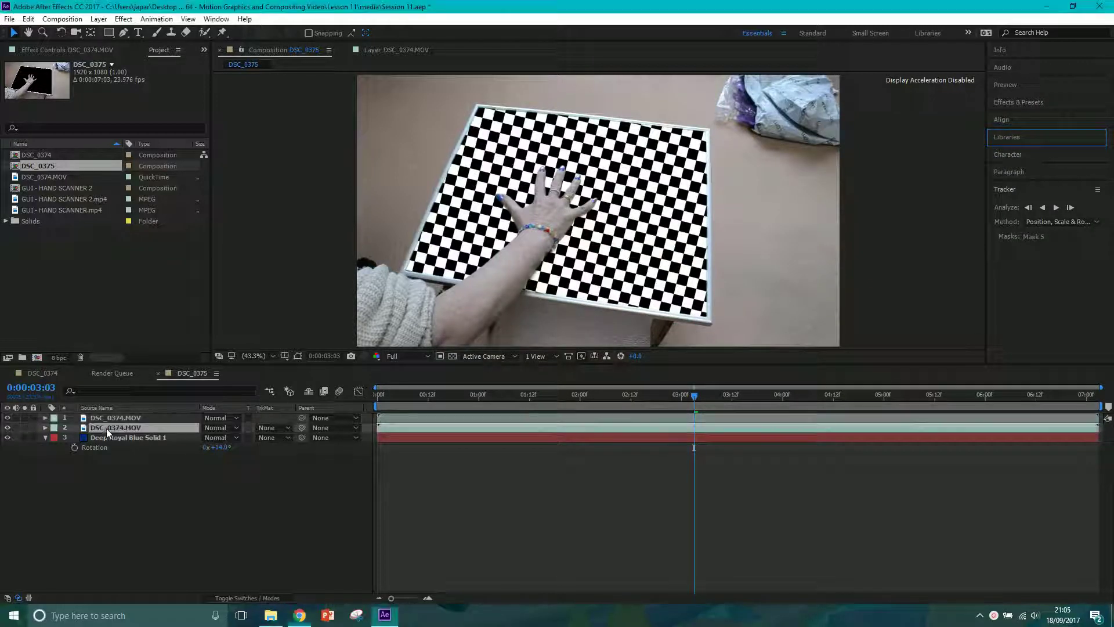
click(122, 49)
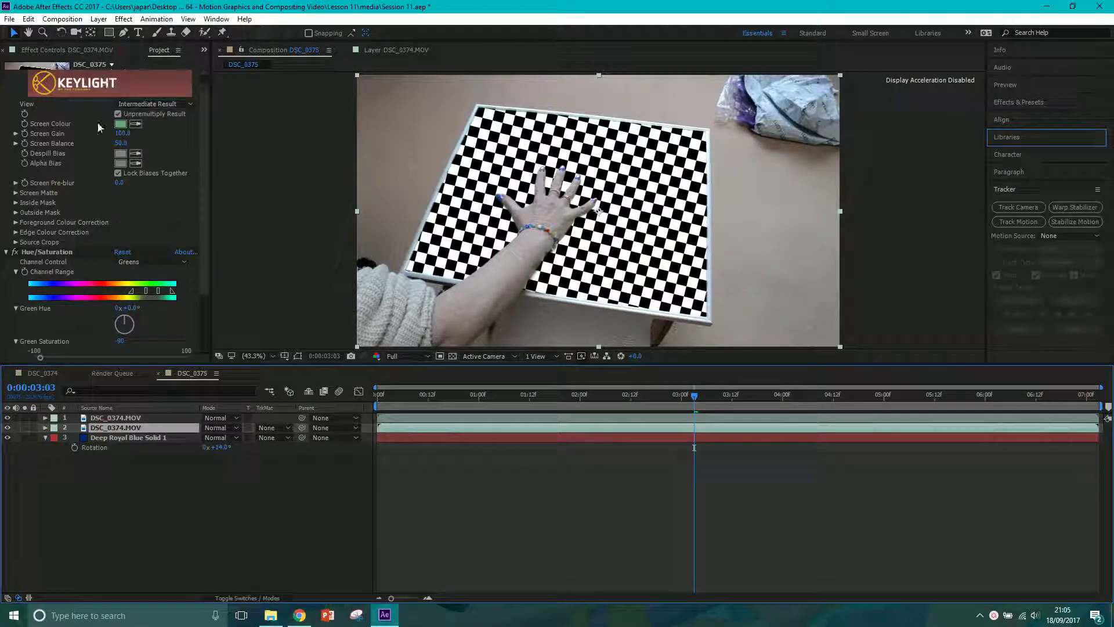
Check the Hue/Saturation and Keylight layers, then delete Deep Royal Blue Solid 1.
click(111, 417)
click(113, 427)
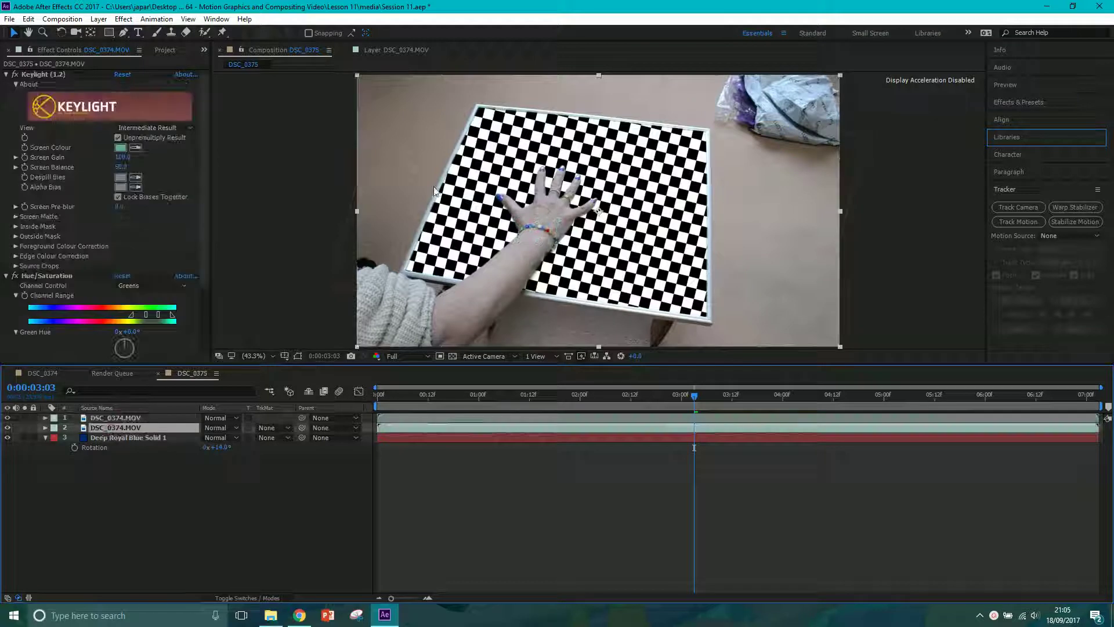
click(120, 439)
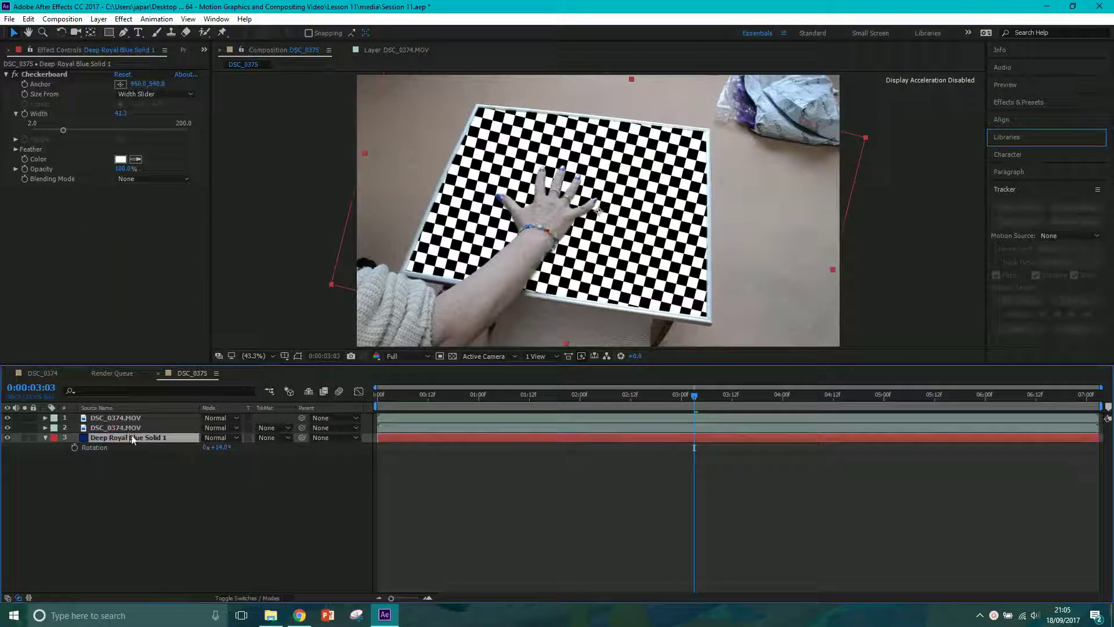
key(Delete)
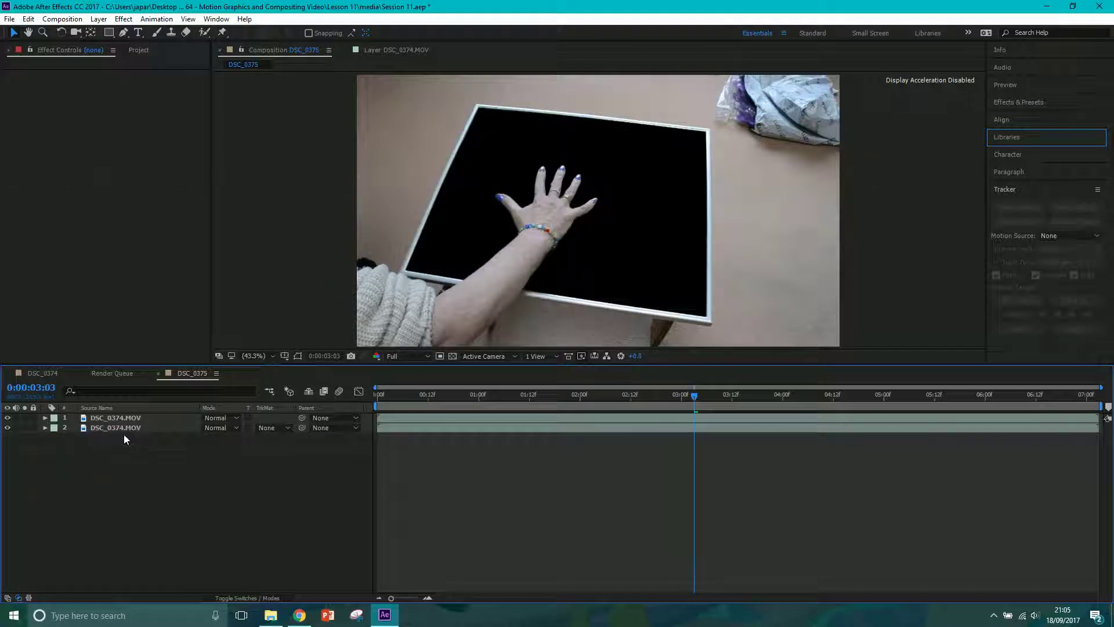
Review the top layers' effects and select GUI - HAND SCANNER 2.mp4 in the Project panel.
click(123, 427)
click(126, 417)
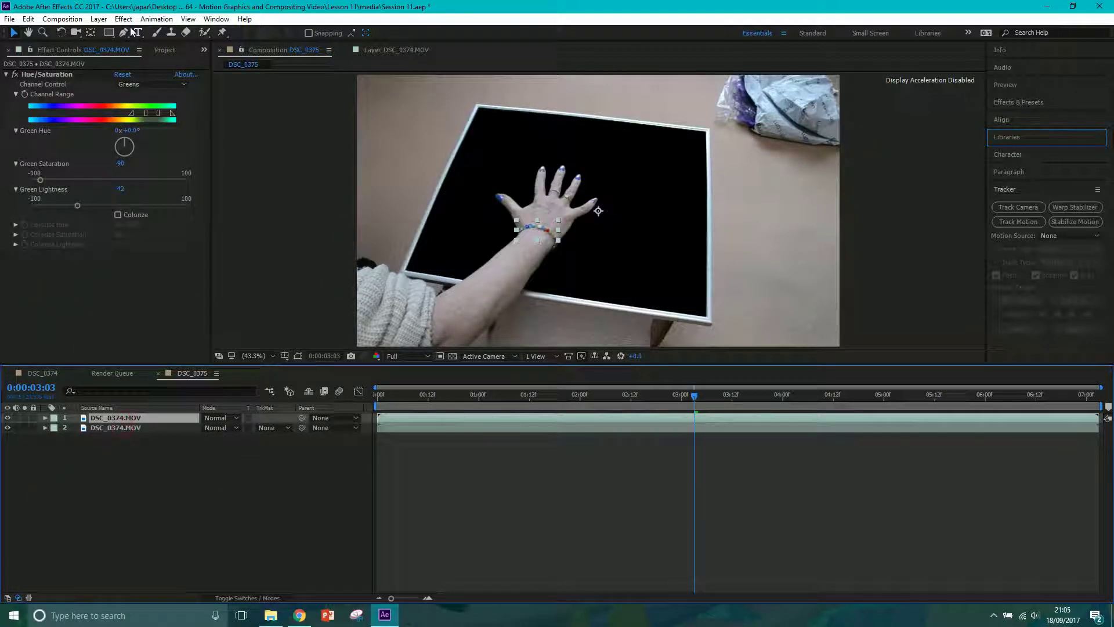
click(166, 51)
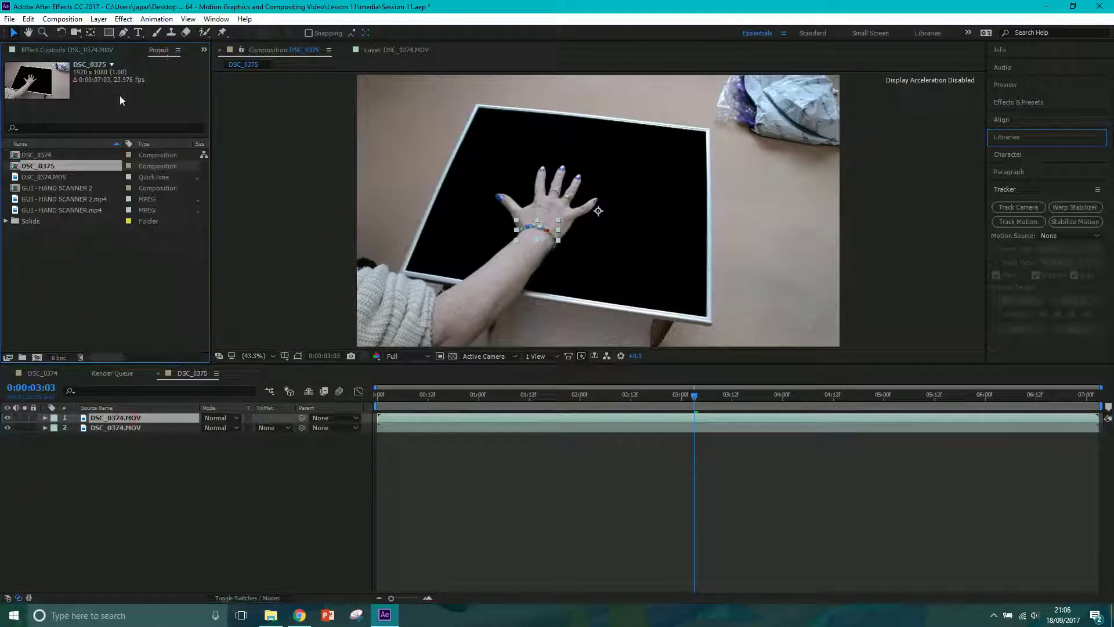
click(68, 200)
click(56, 210)
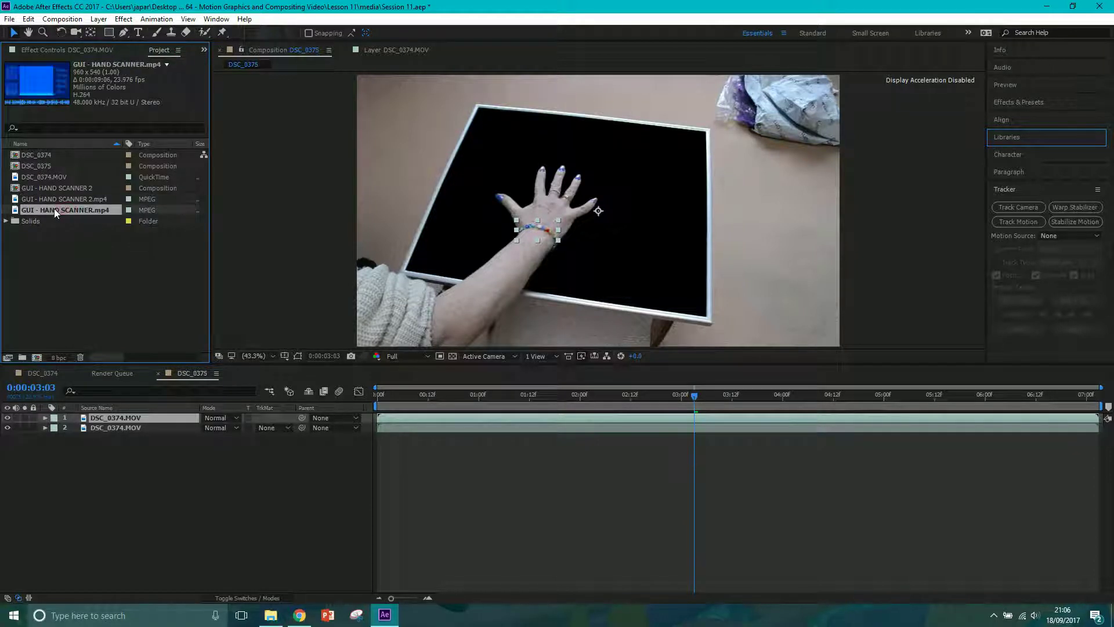
click(79, 200)
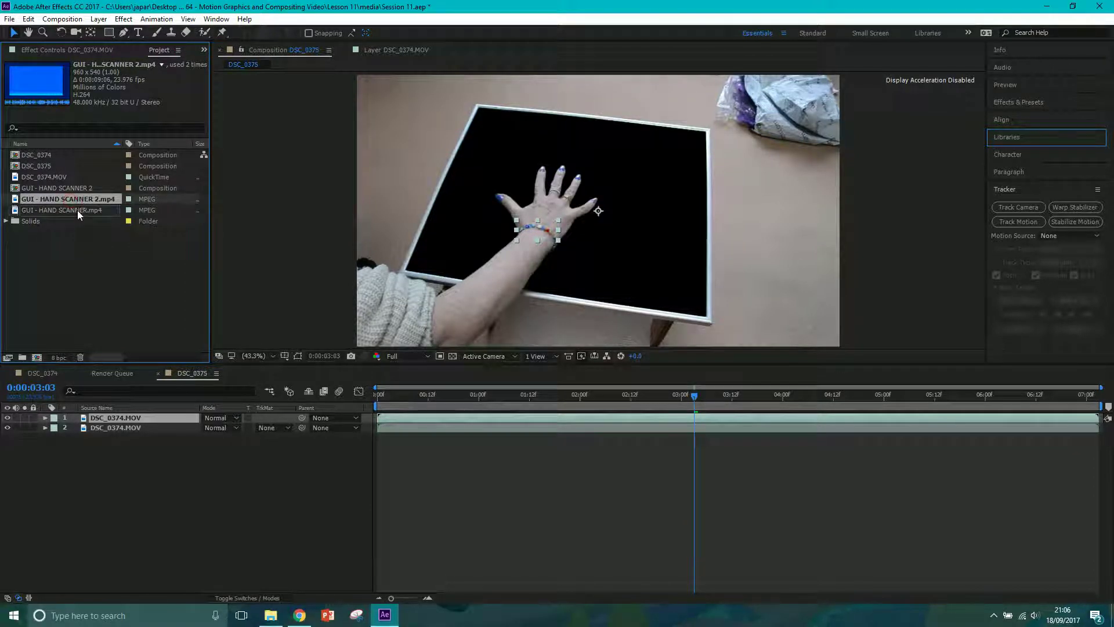
Add GUI - HAND SCANNER 2.mp4 to the timeline, reposition it, and hide it.
drag(117, 429, 117, 432)
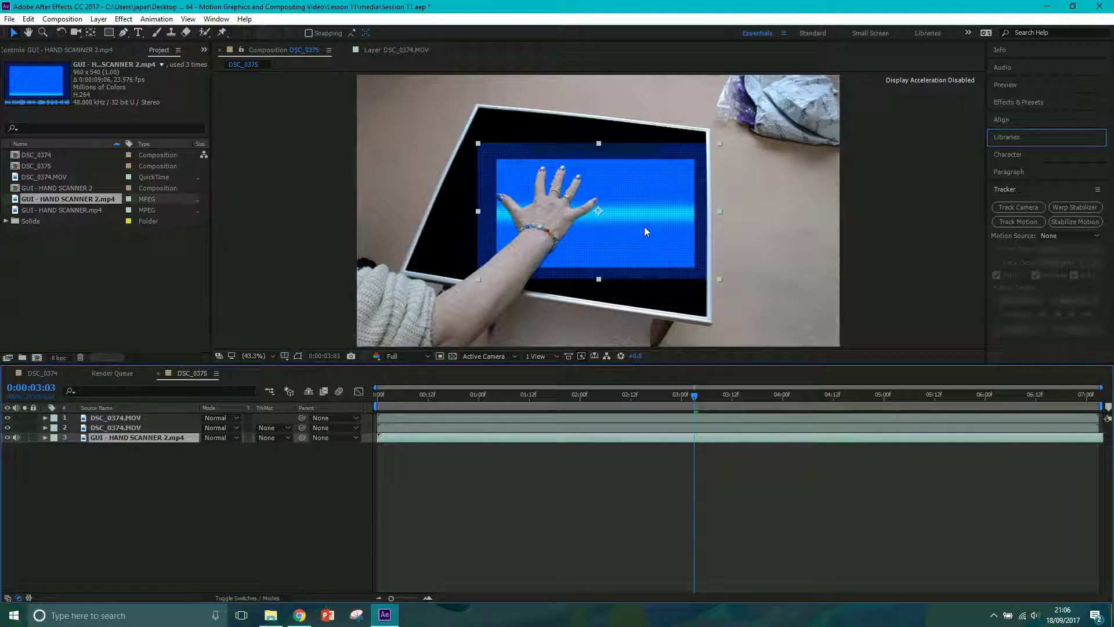
drag(670, 199, 627, 239)
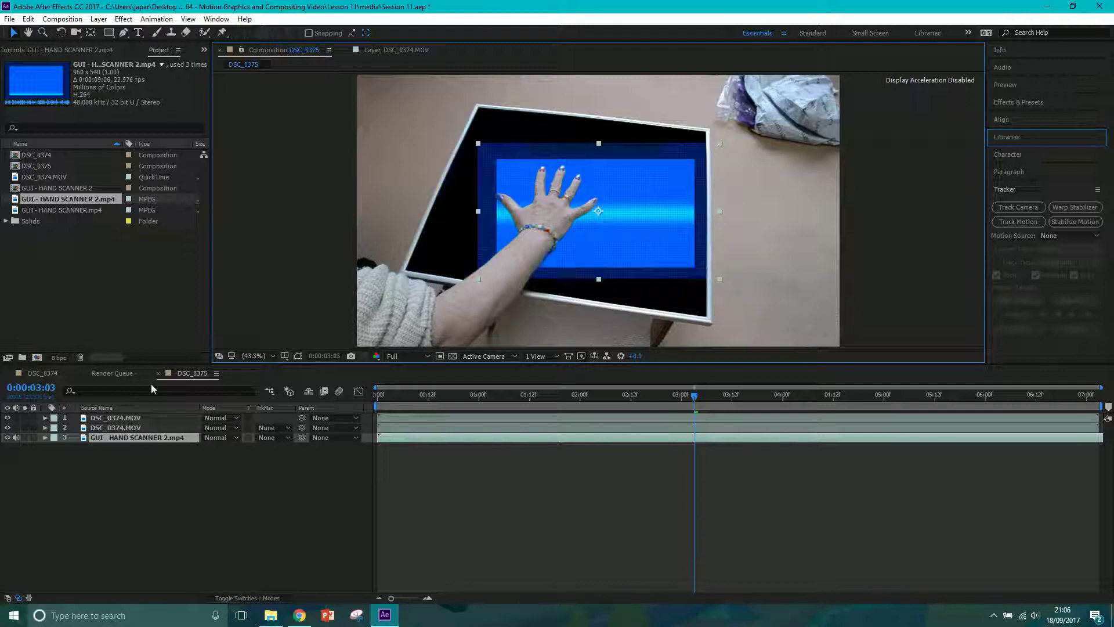
click(7, 438)
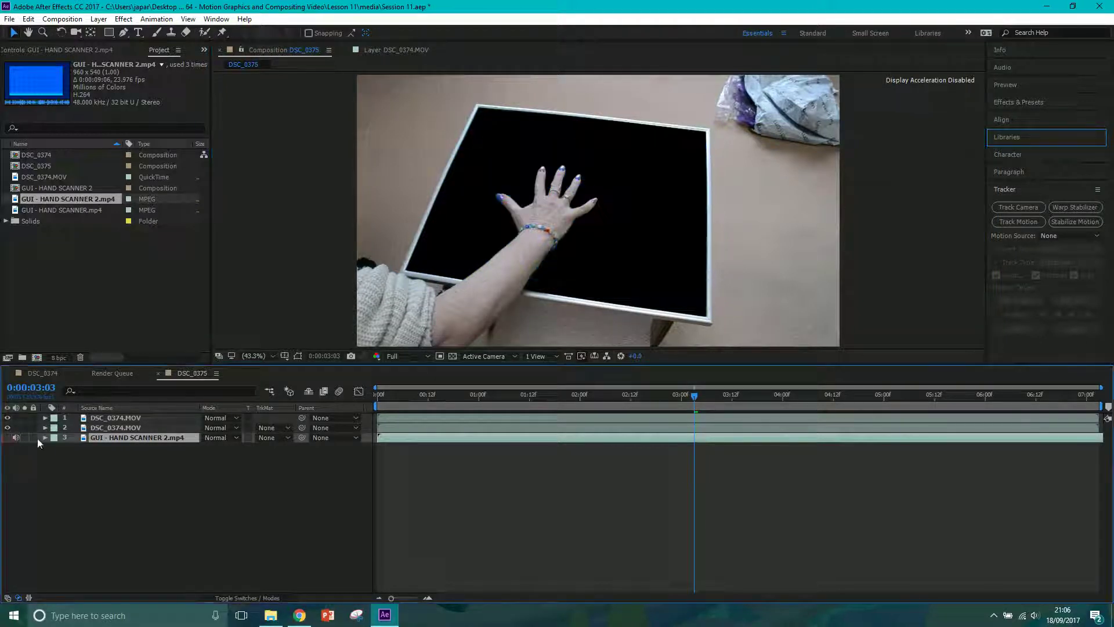
Move the second DSC_0374.MOV layer up with Ctrl+], then add another DSC_0374.MOV copy on top.
click(110, 427)
click(113, 418)
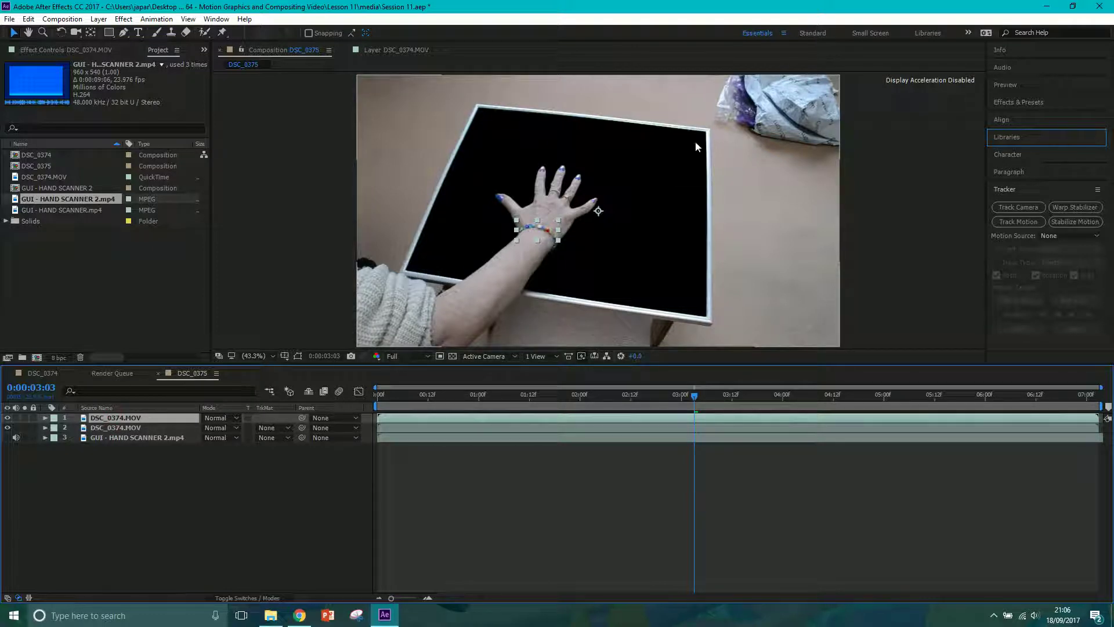
click(100, 425)
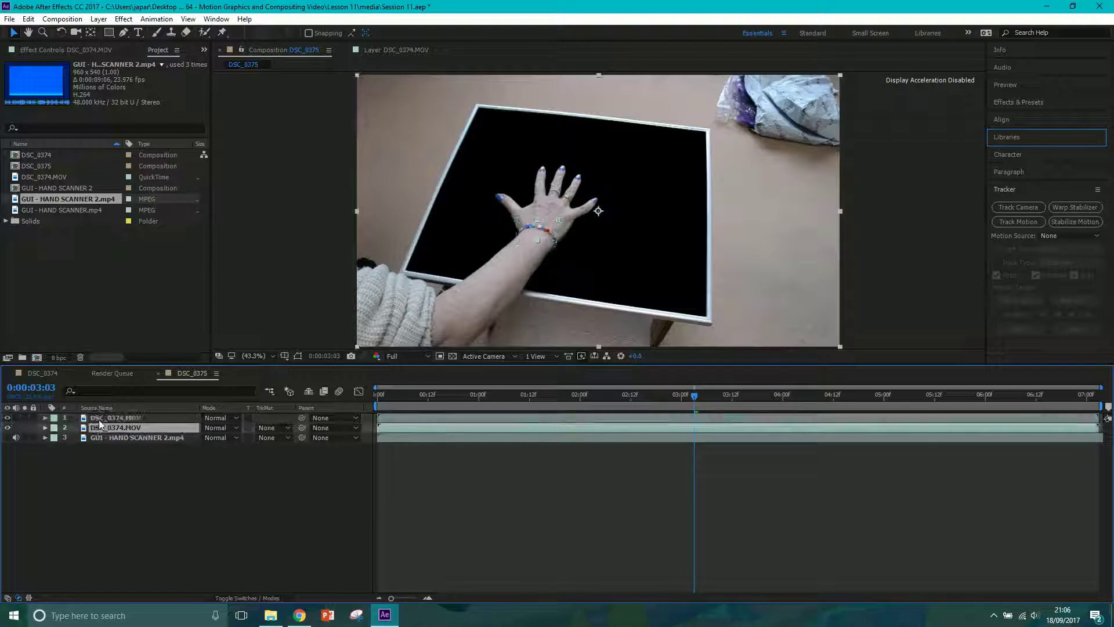
key(ctrl+bracketright)
click(100, 427)
key(ctrl+bracketright)
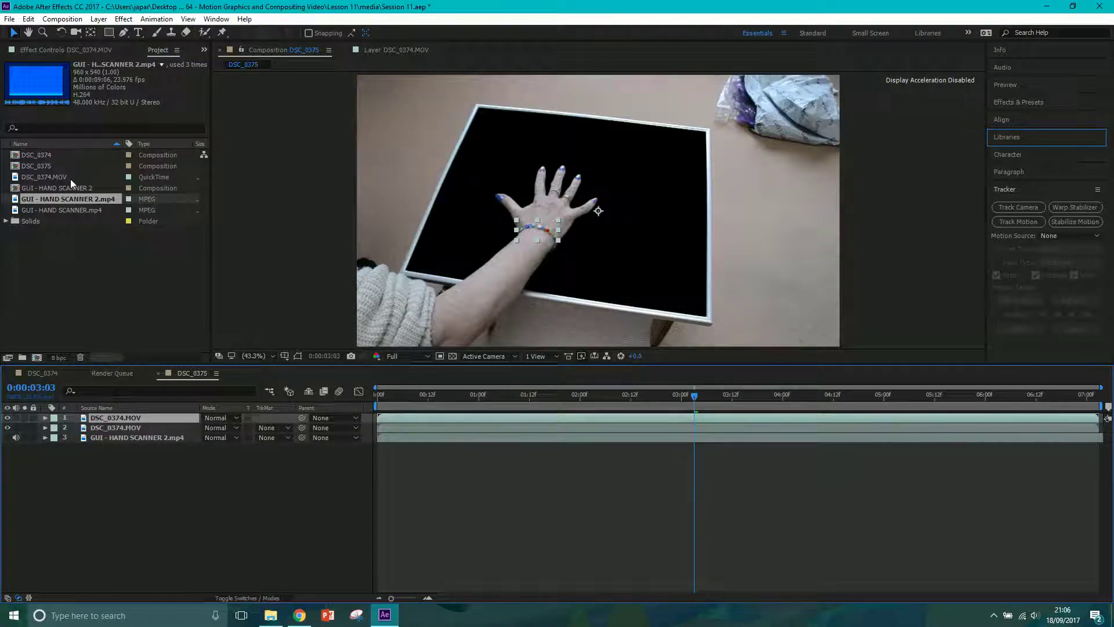
drag(67, 176, 112, 417)
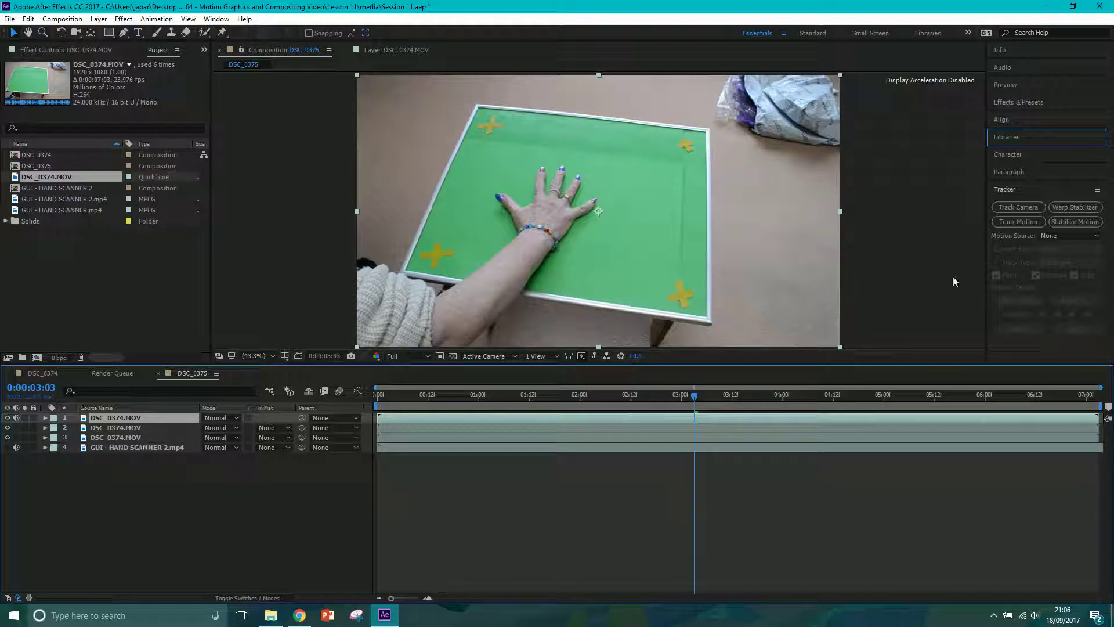
Select the top DSC_0374.MOV layer and show the Tracker panel beside the composition.
click(1033, 190)
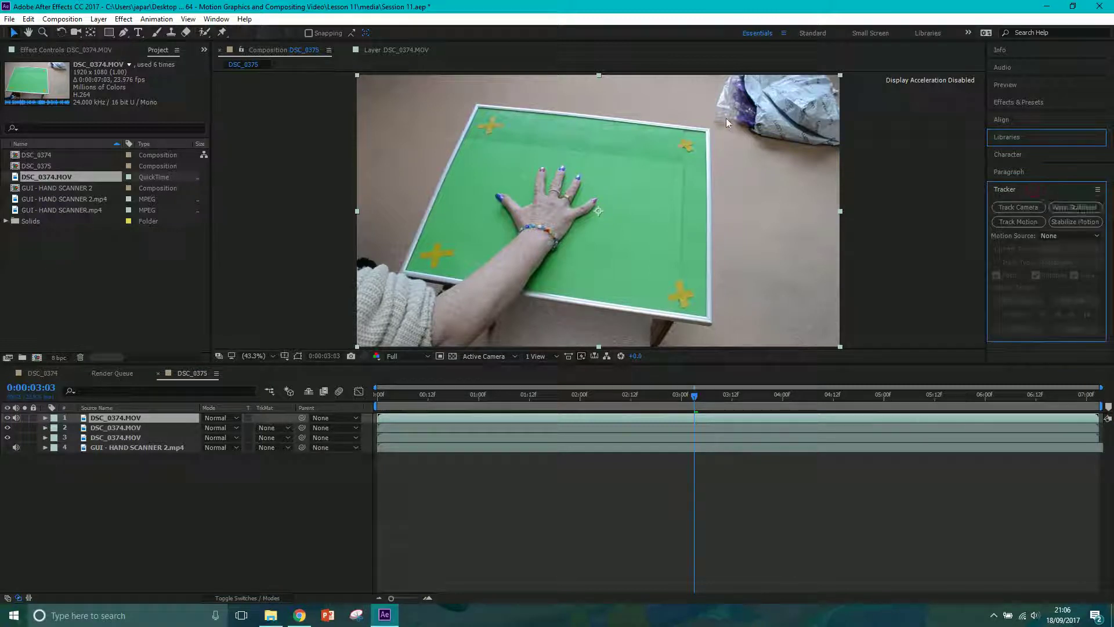
click(226, 22)
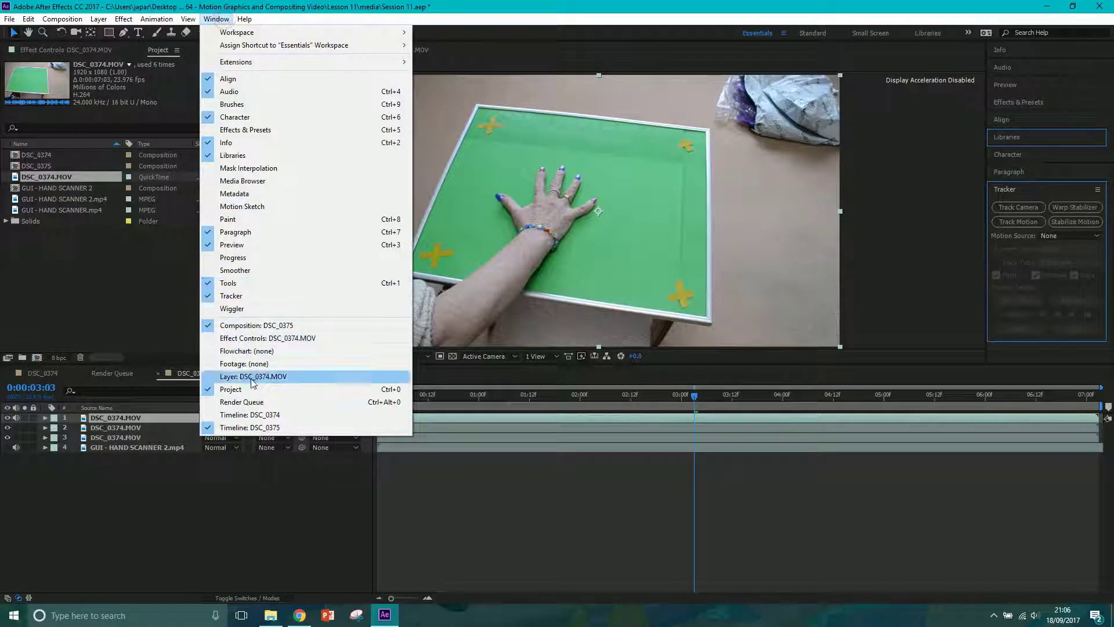
click(1004, 198)
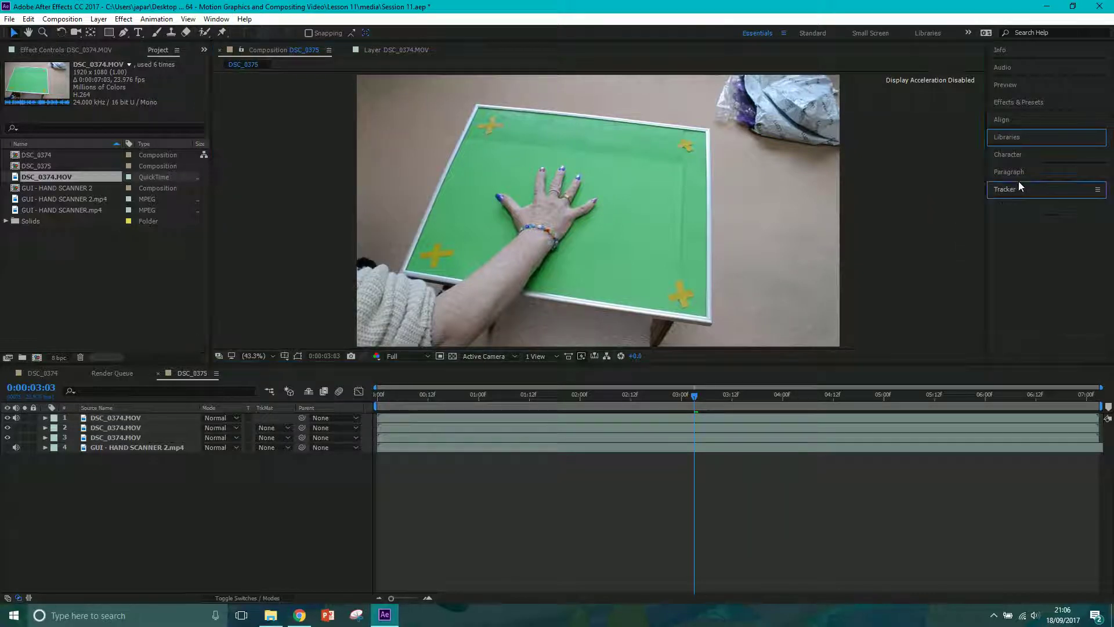
click(131, 418)
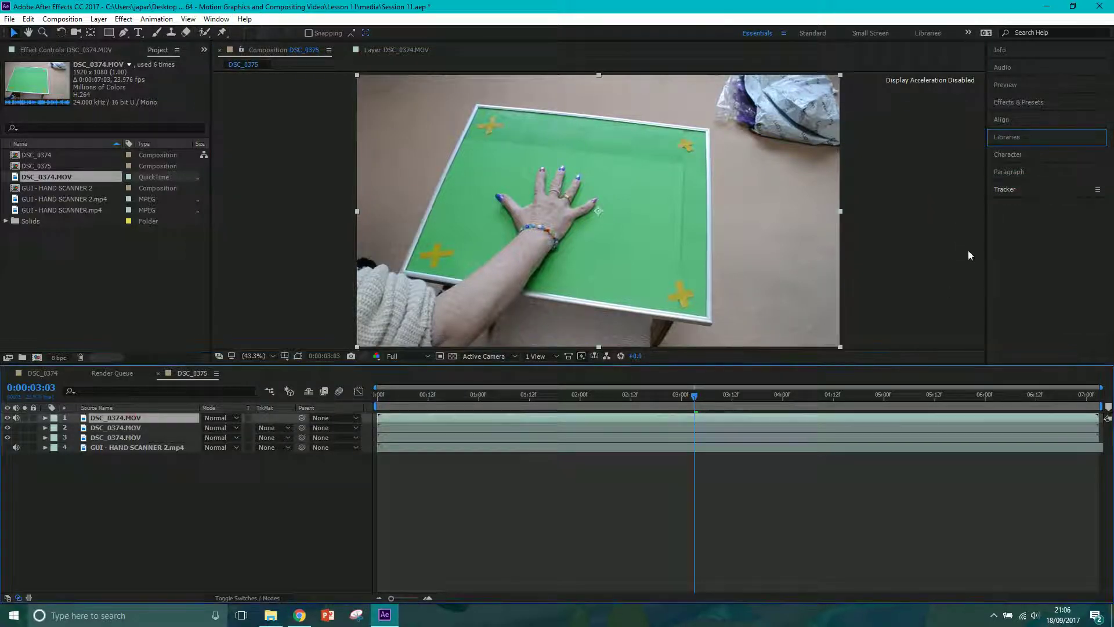
click(1026, 199)
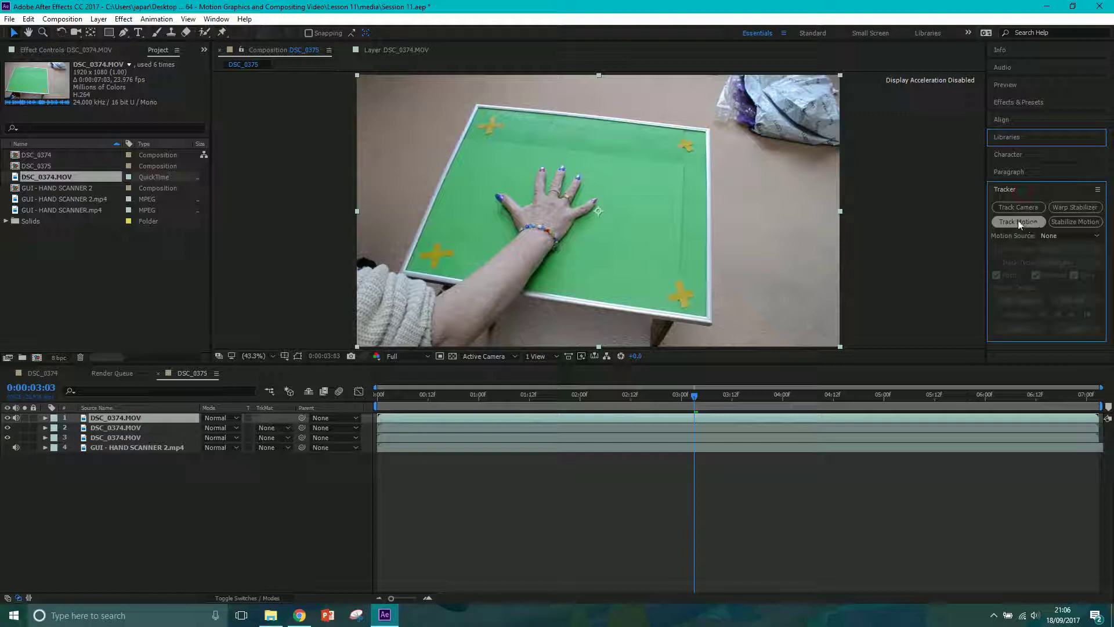
Start Track Motion on DSC_0374.MOV and widen Track Point 2's search region.
click(1019, 221)
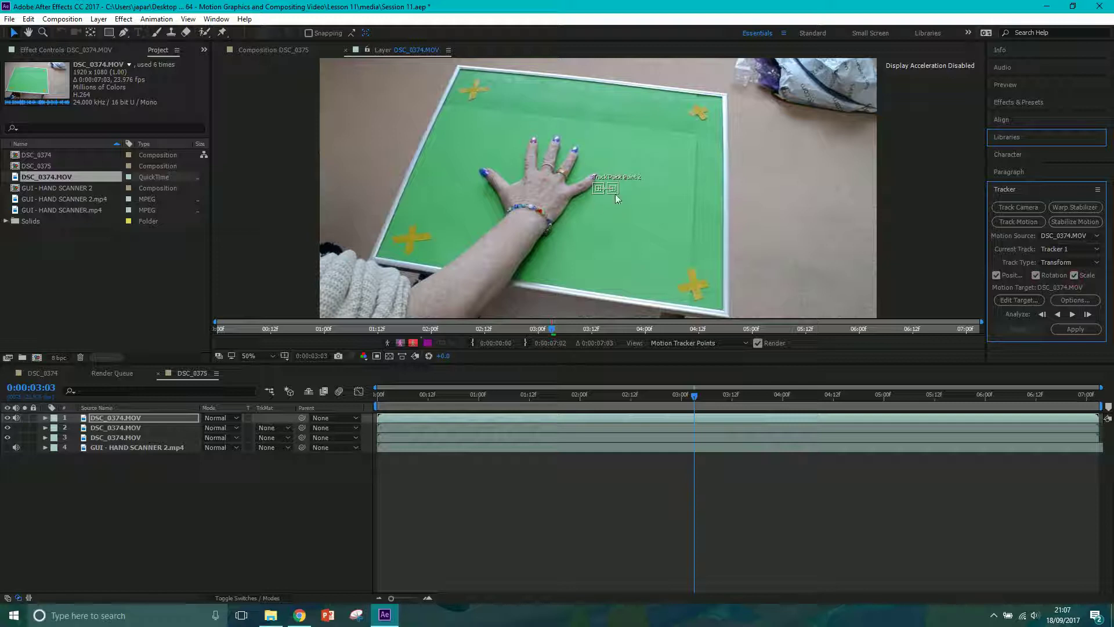
drag(616, 190, 643, 189)
Enlarge Track Point 1's boxes and fit Track Point 2 onto the bottom-right yellow cross.
scroll(598, 196, up, 4)
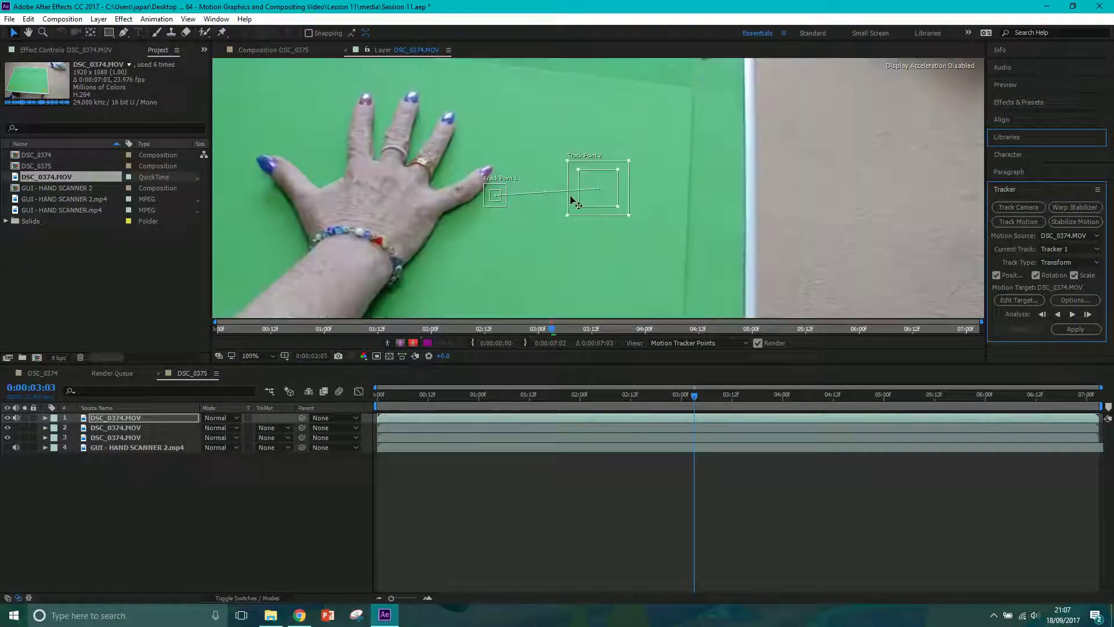
key(v)
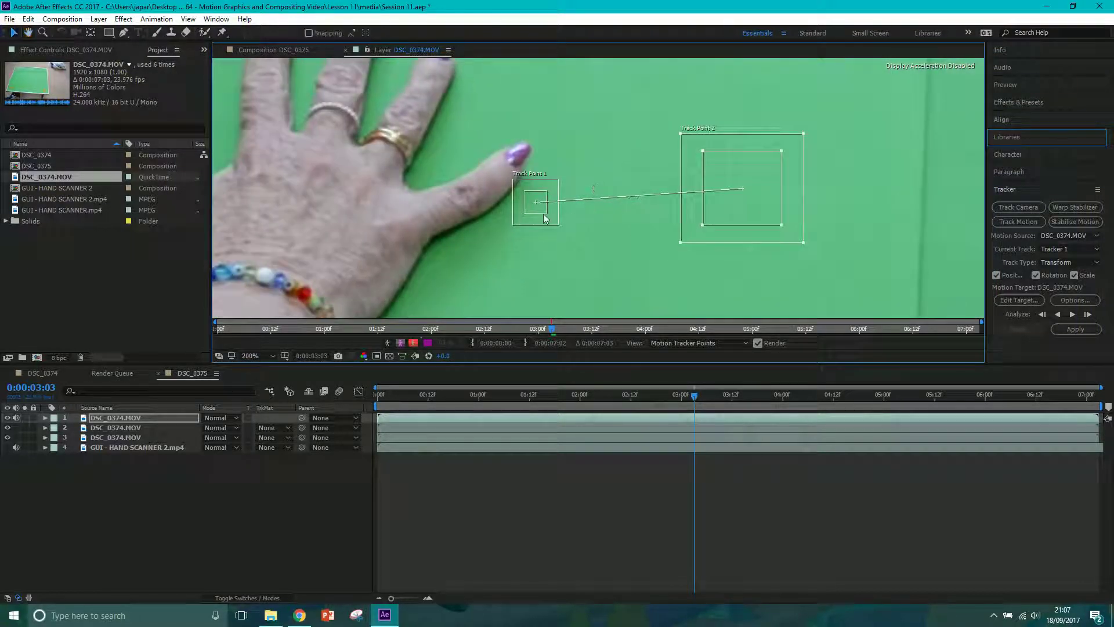
drag(546, 213, 569, 231)
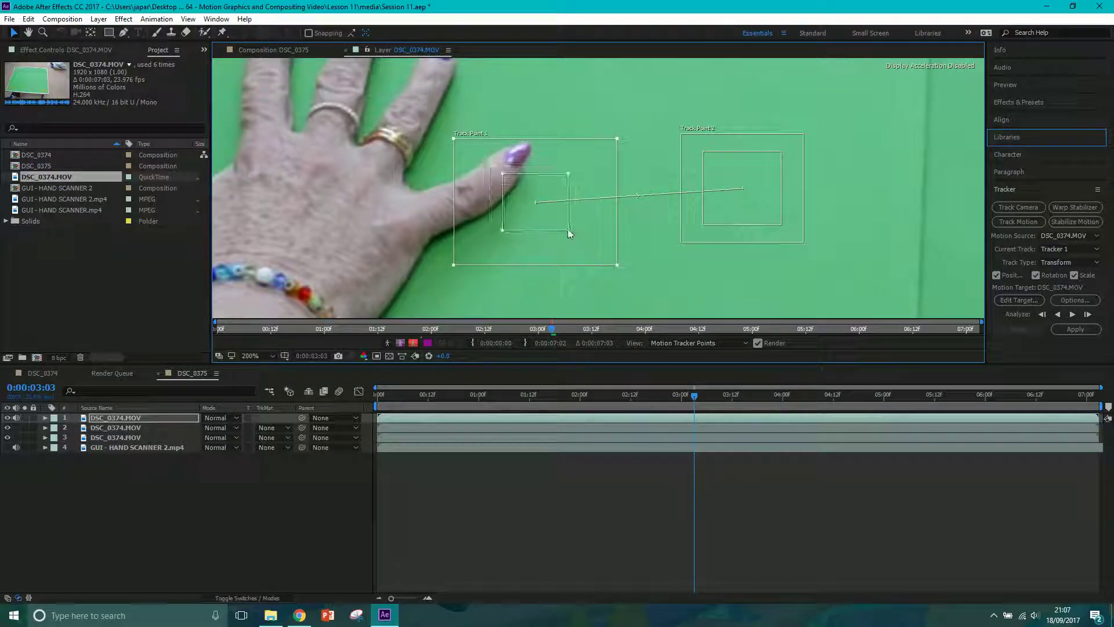
scroll(590, 226, down, 2)
drag(680, 203, 654, 290)
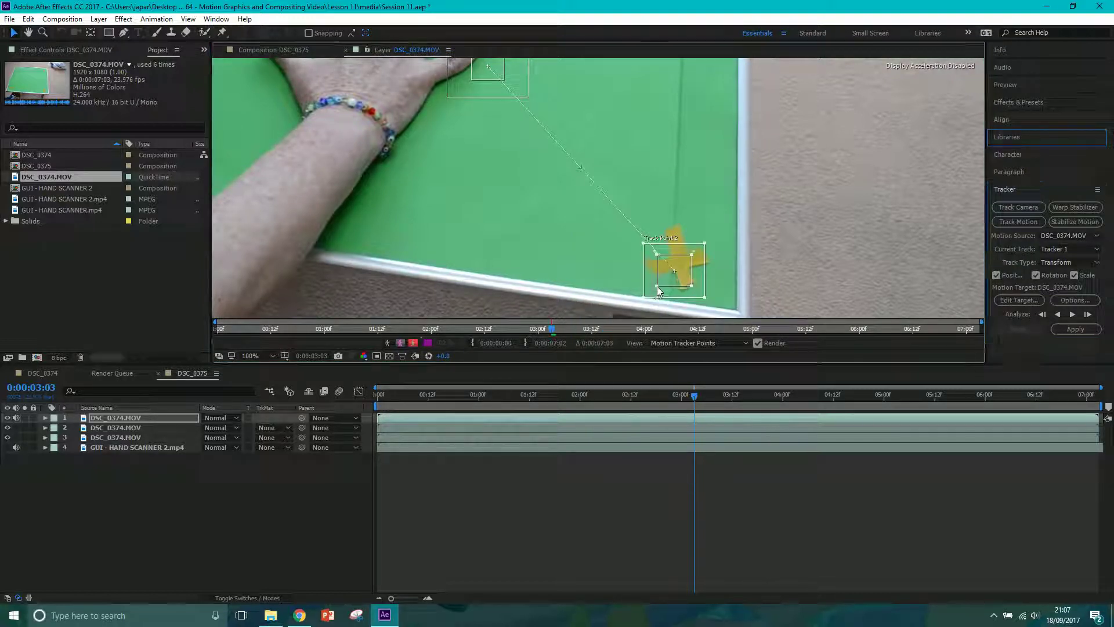
drag(663, 282, 665, 281)
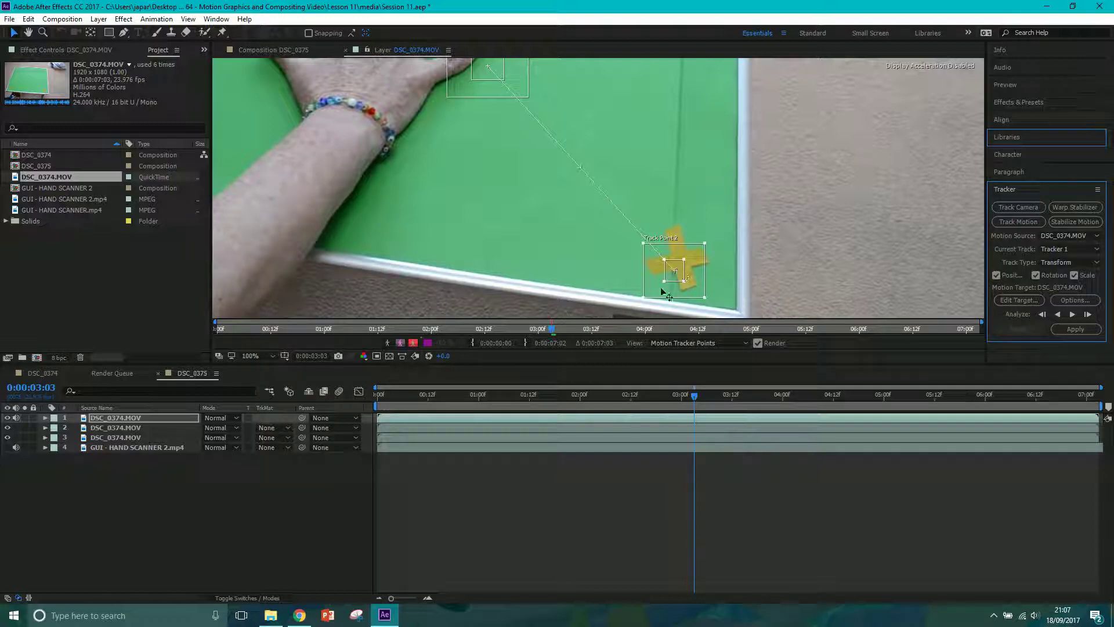
drag(647, 300, 674, 212)
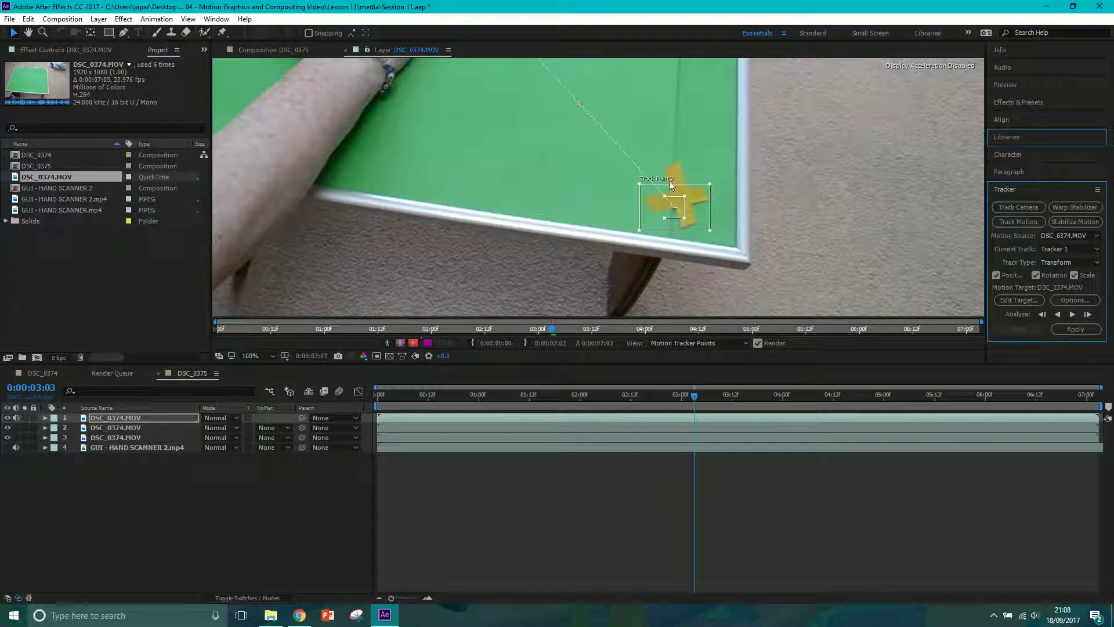
Tighten Track Point 1's feature and search boxes around the top-left cross, then frame the footage.
drag(598, 108, 523, 152)
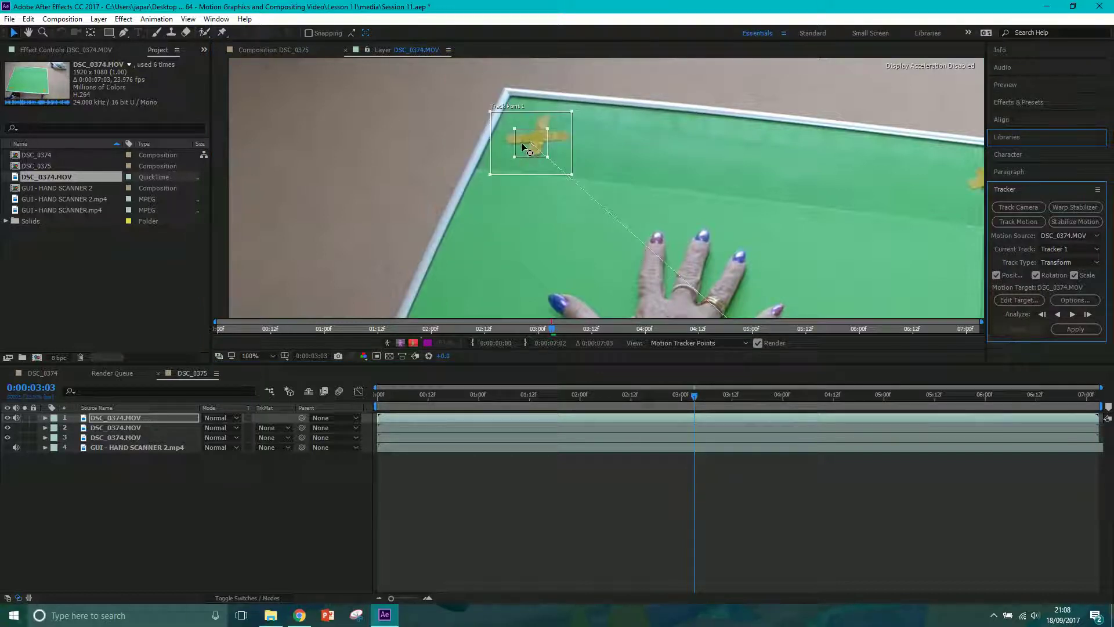
scroll(464, 97, up, 2)
drag(630, 216, 597, 190)
drag(679, 251, 653, 224)
scroll(652, 224, down, 5)
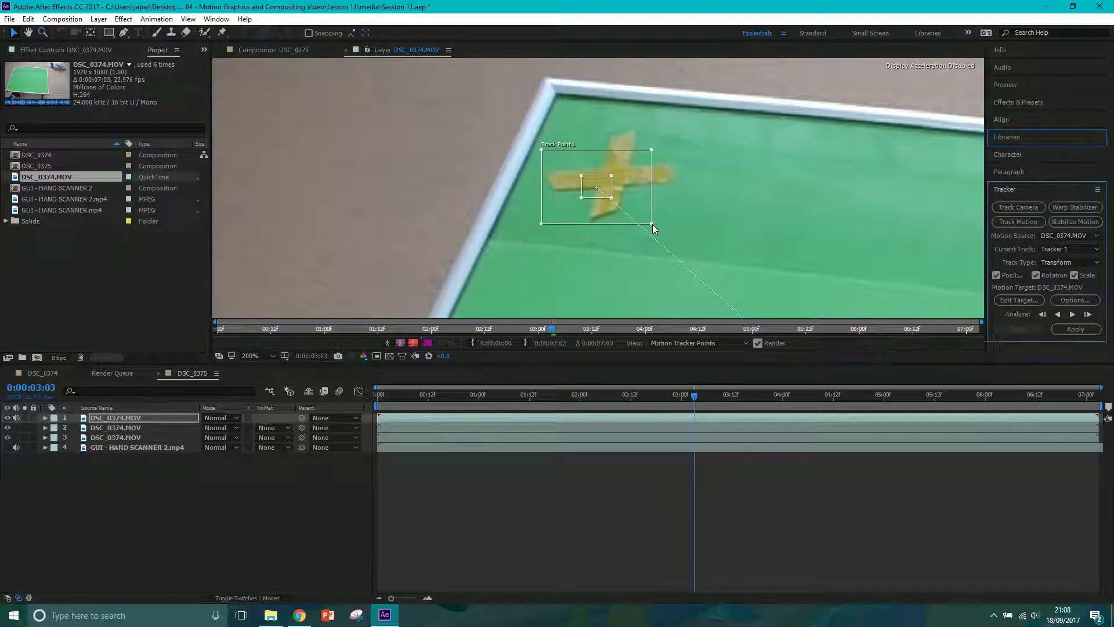
drag(704, 151, 668, 142)
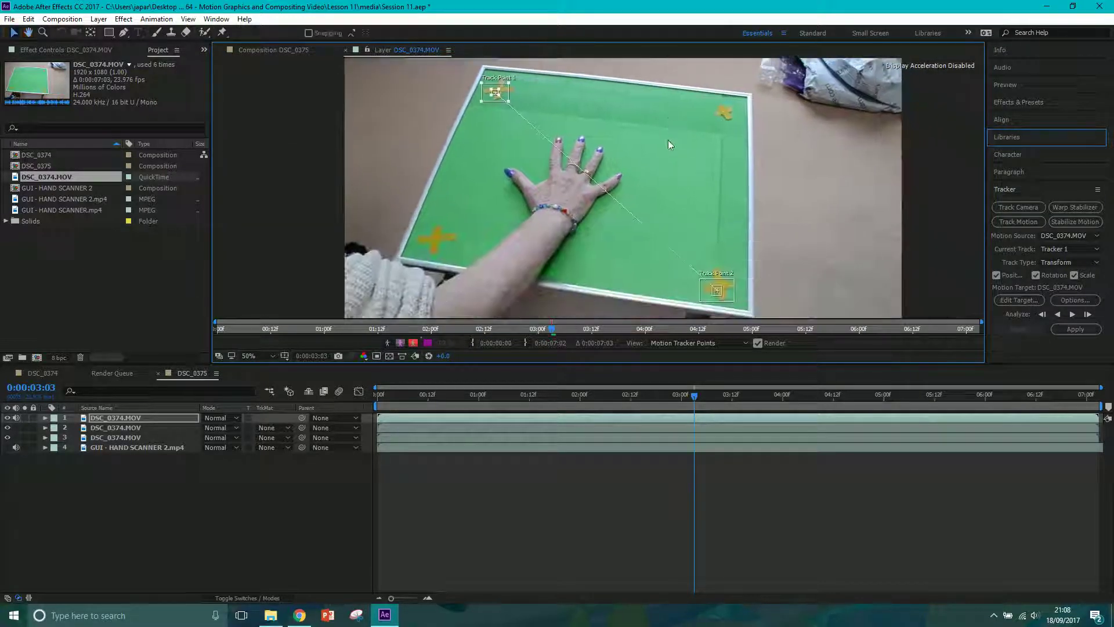
Analyze both points forward, then put drifting Track Point 2 back on its cross at 6:02.
click(1074, 315)
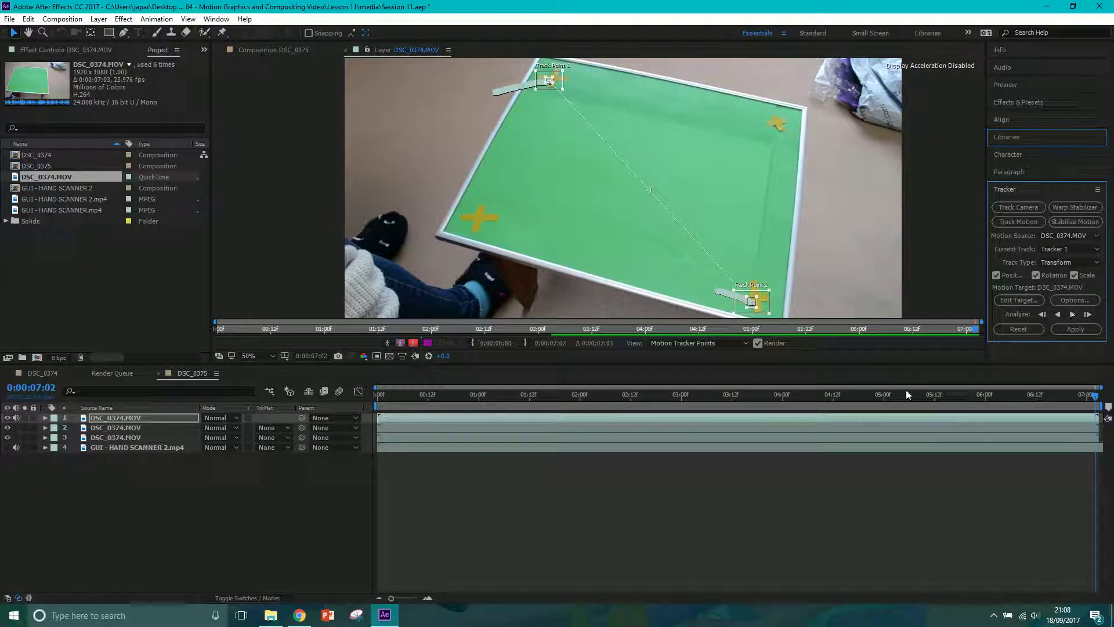
drag(557, 329, 867, 326)
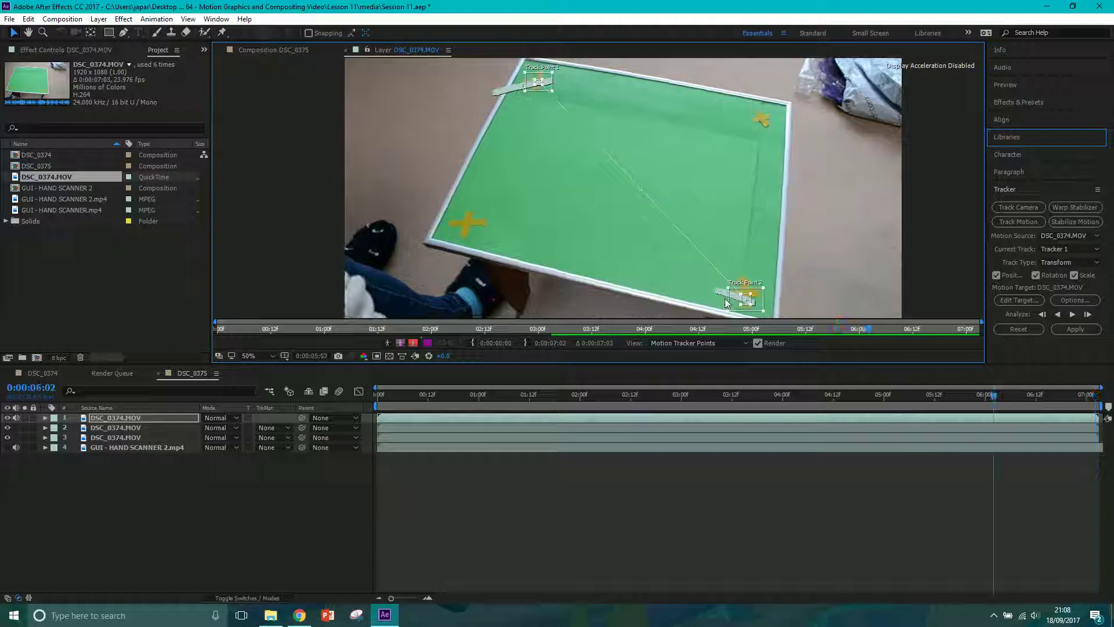
drag(736, 302, 738, 297)
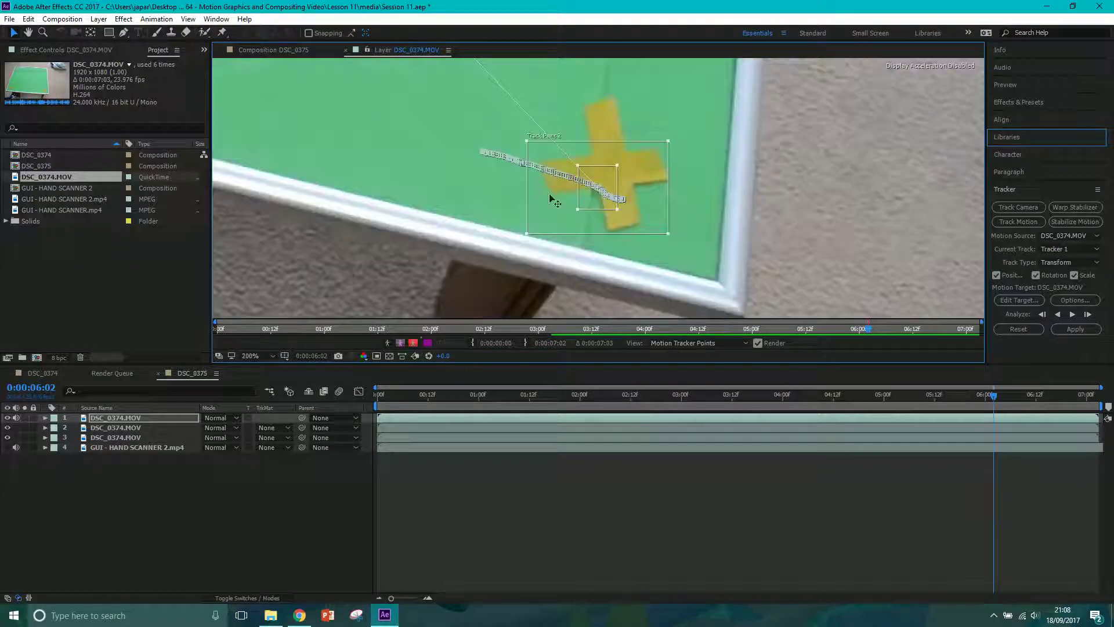
drag(554, 201, 593, 275)
From 0:00:03:04 with the footage fit to view, analyze both track points backward.
scroll(599, 164, down, 4)
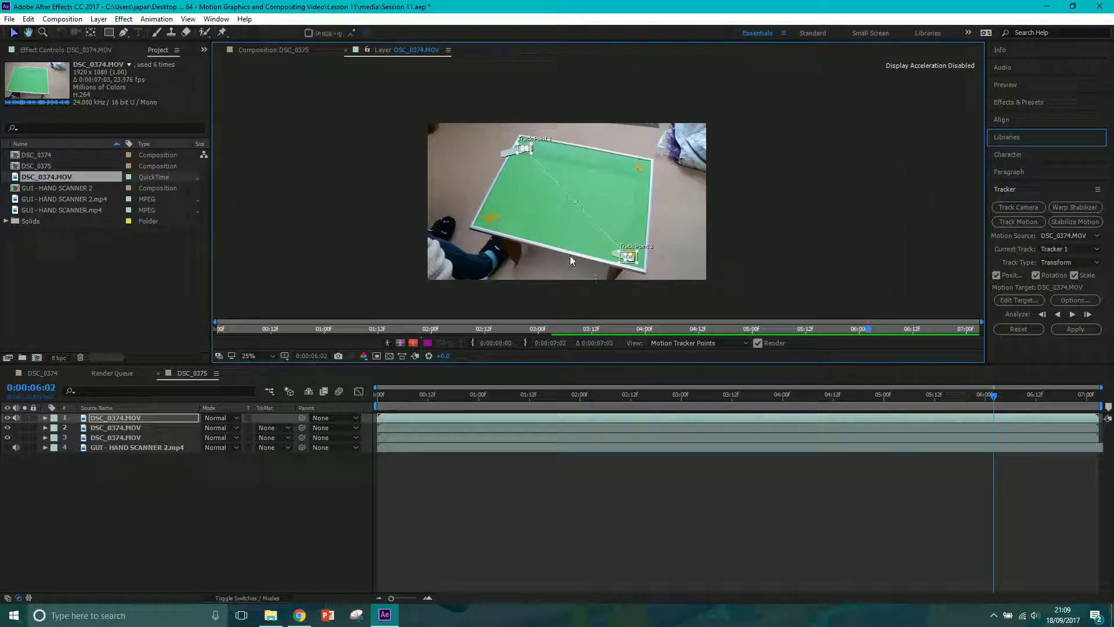
scroll(570, 260, up, 2)
drag(552, 245, 631, 276)
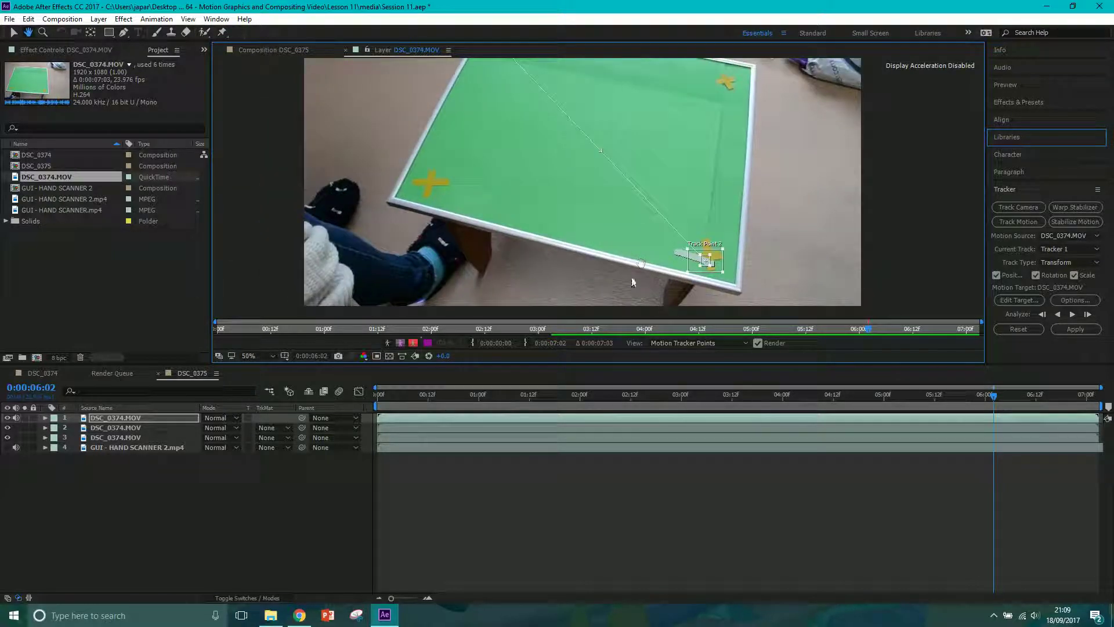
click(557, 328)
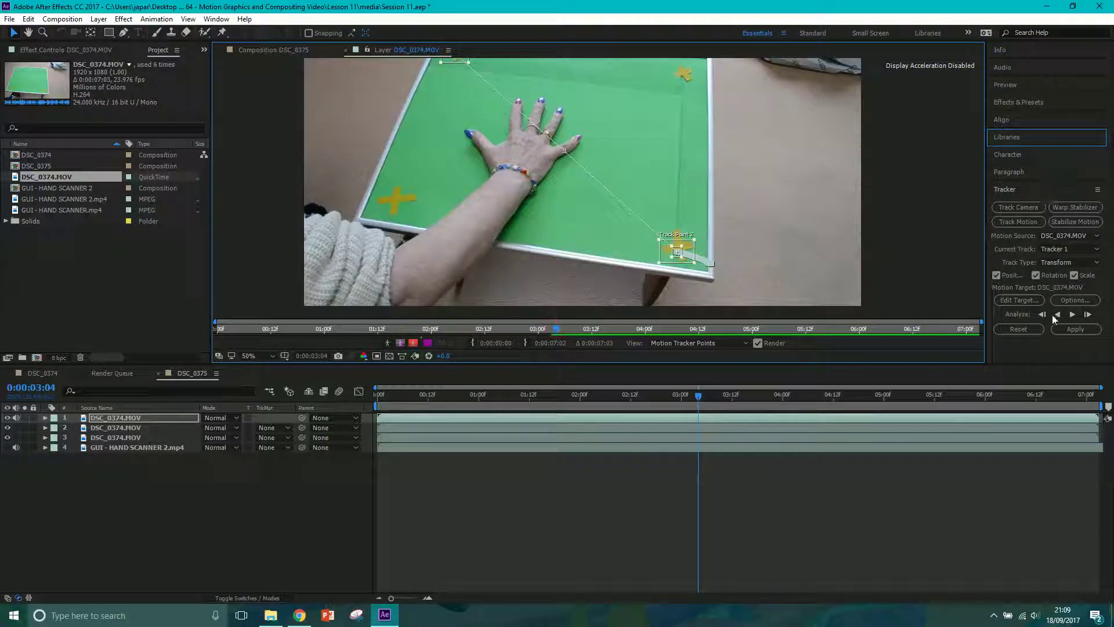
click(263, 355)
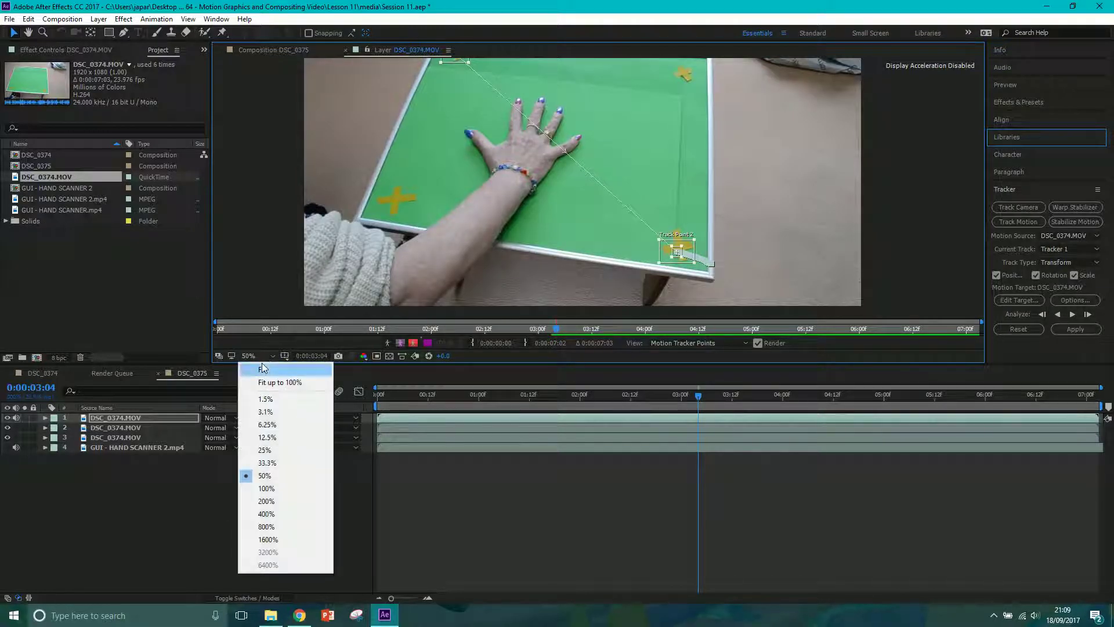
click(277, 372)
click(1057, 314)
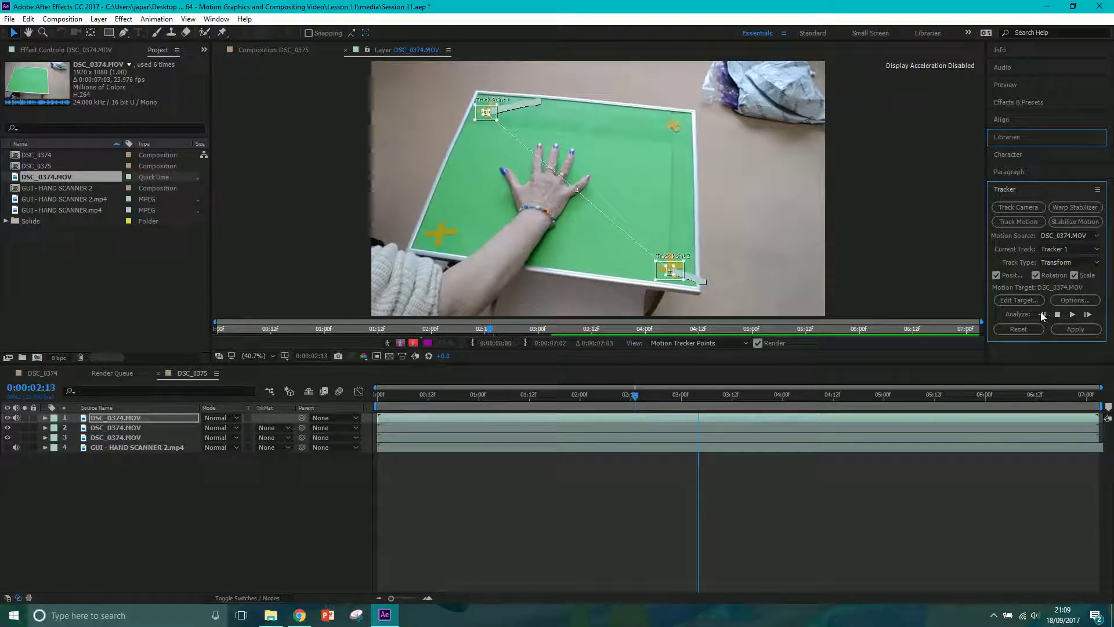
Scrub the tracked footage in the composition timeline and park the playhead at 0:00:02:02.
click(993, 616)
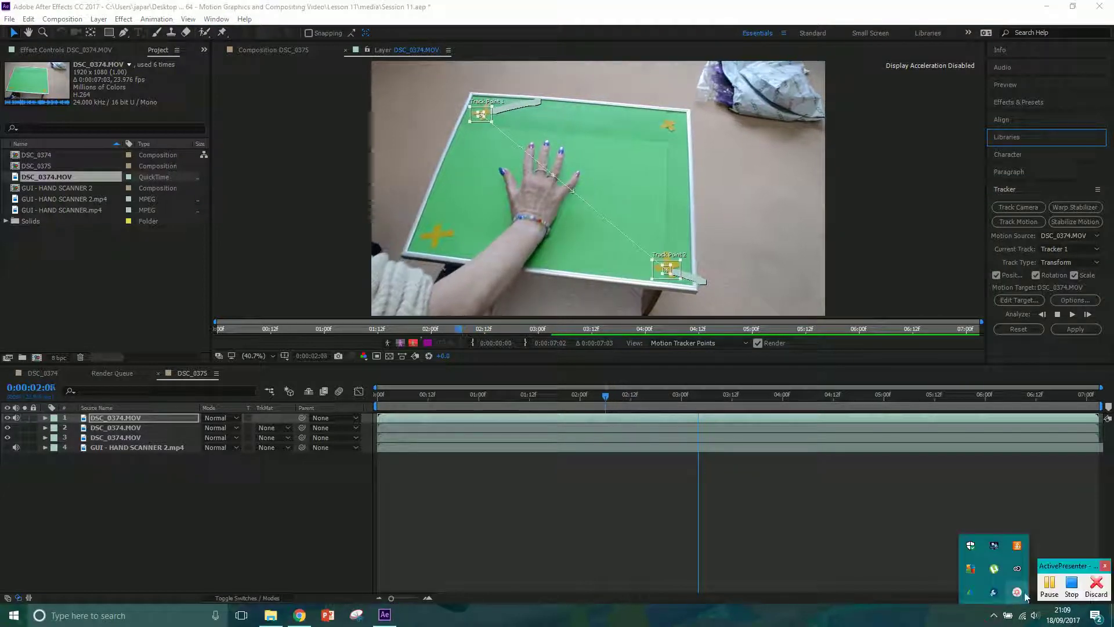
click(1057, 592)
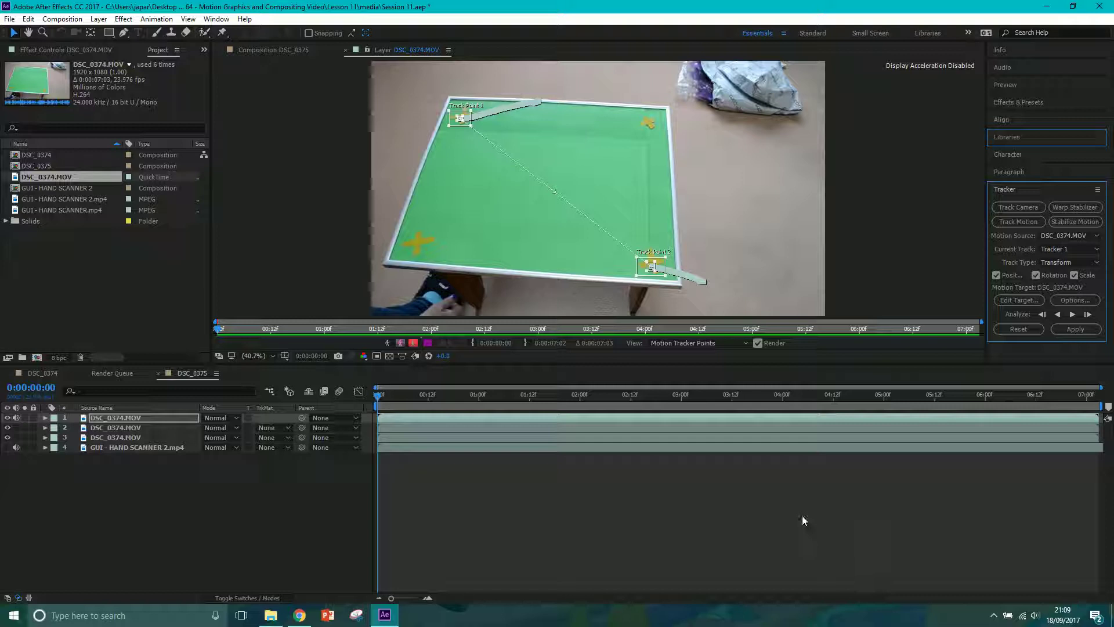
click(993, 615)
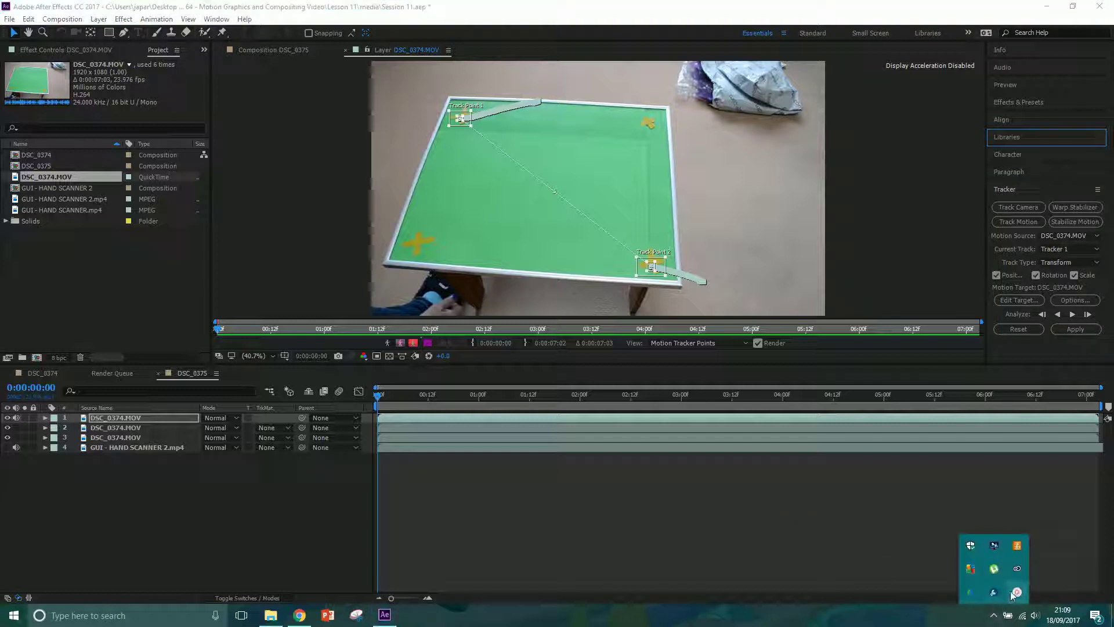
mouse_move(1014, 593)
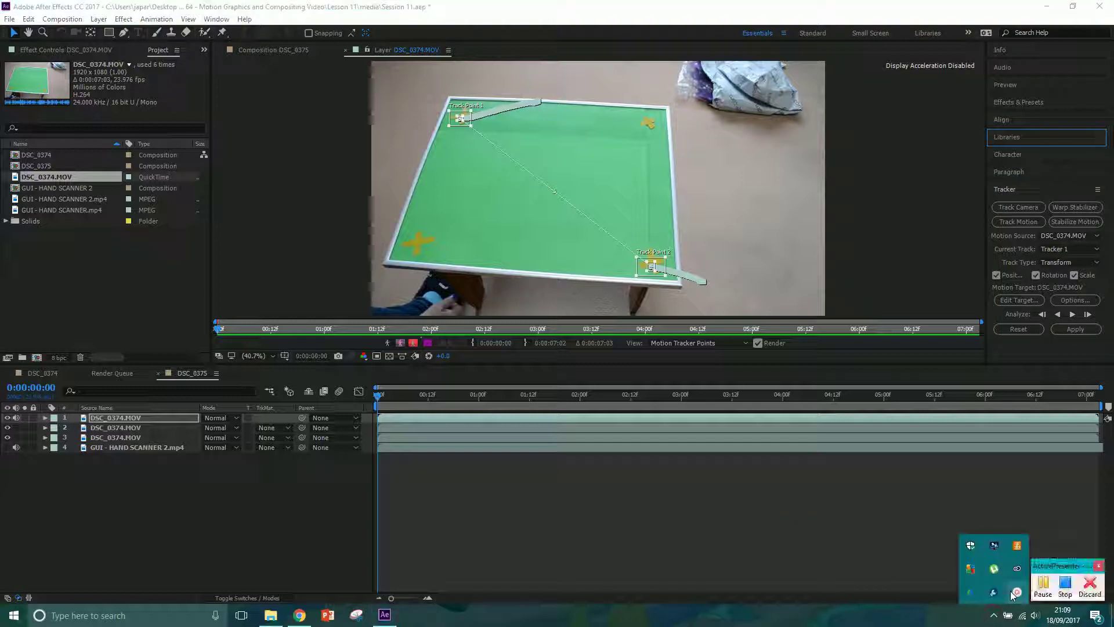
click(447, 396)
drag(450, 394, 538, 395)
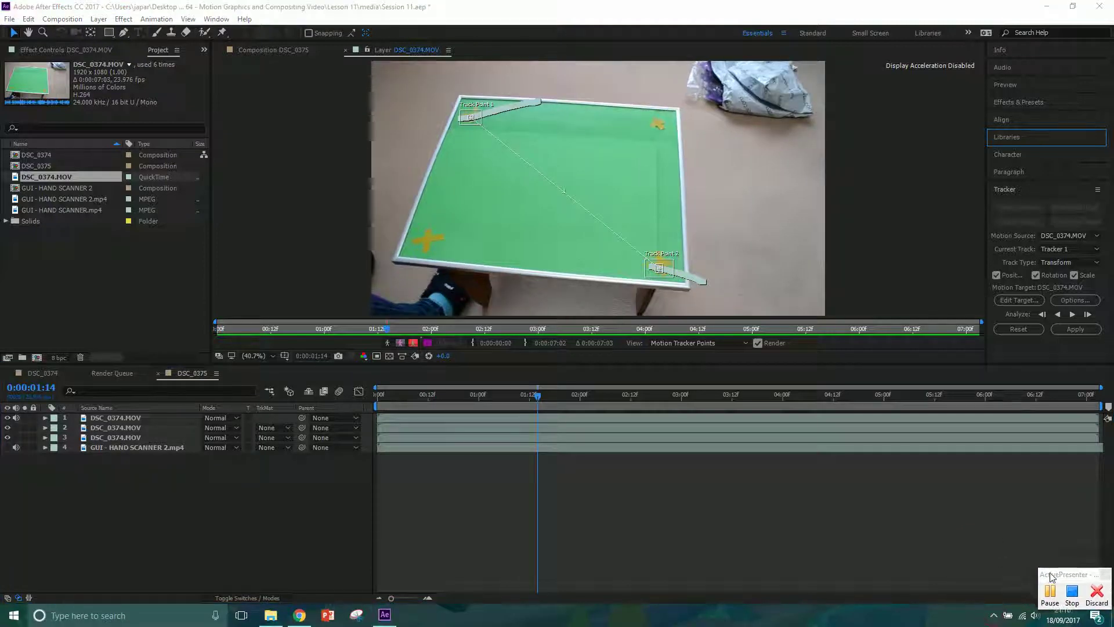
click(538, 402)
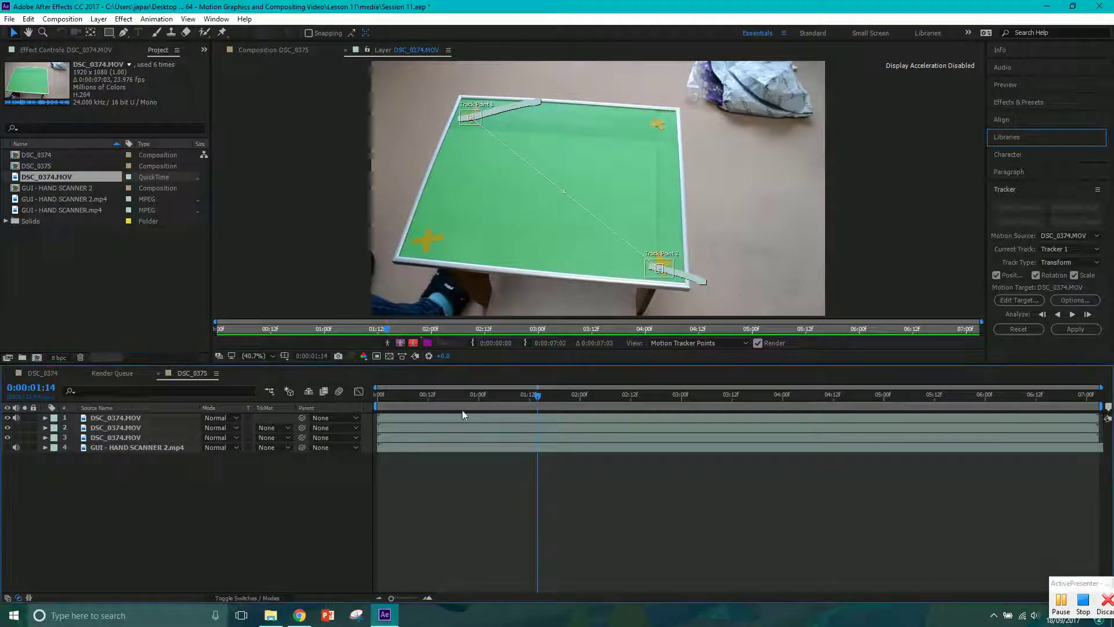
click(414, 406)
click(588, 407)
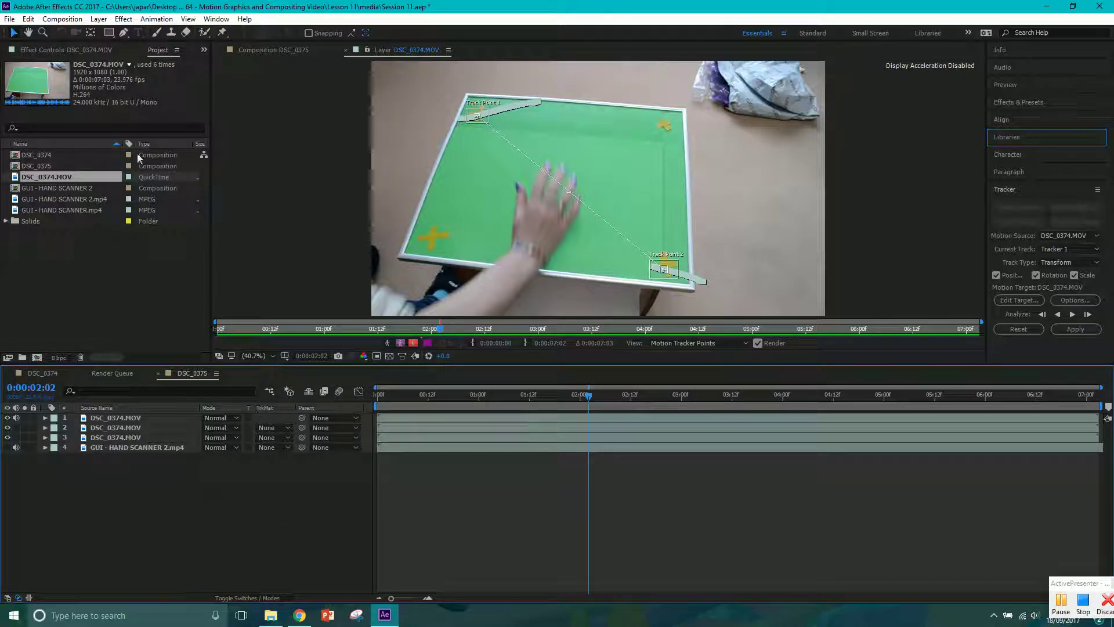
Add a new Null Object layer (Null 3) to the composition.
click(98, 19)
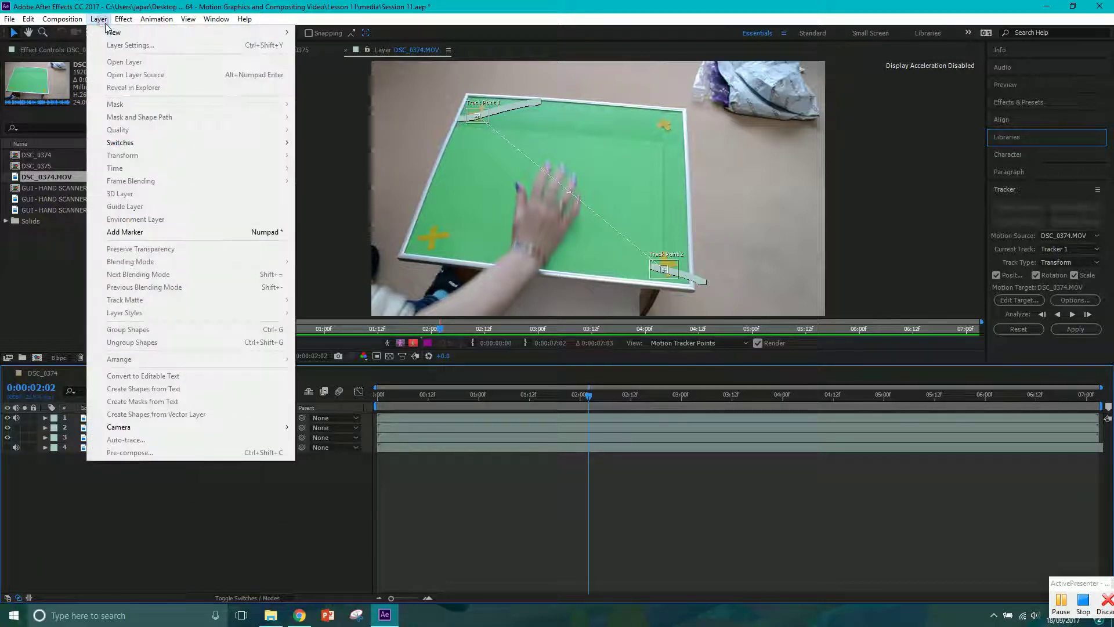
mouse_move(174, 33)
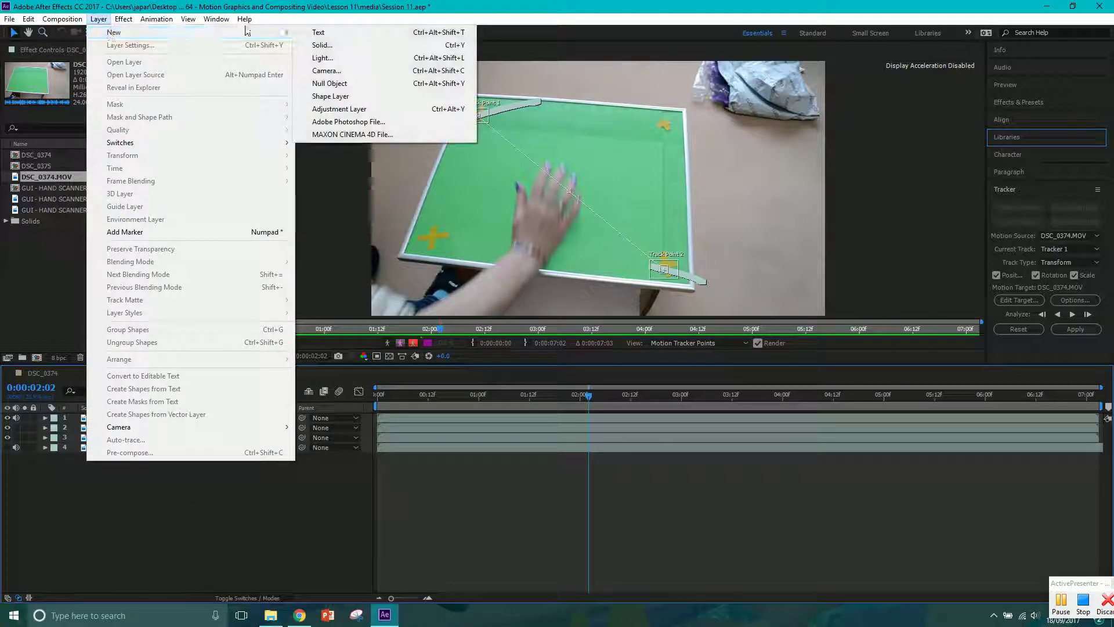
click(339, 83)
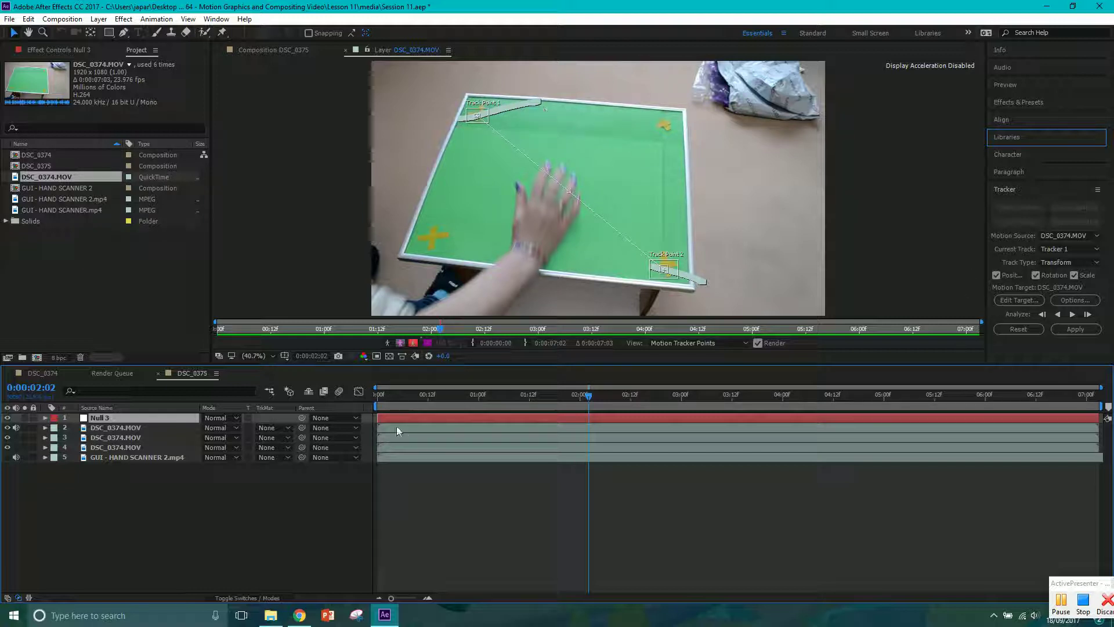
Set Null 3 as Tracker 1's motion target and apply the track in X and Y.
click(1011, 300)
click(599, 294)
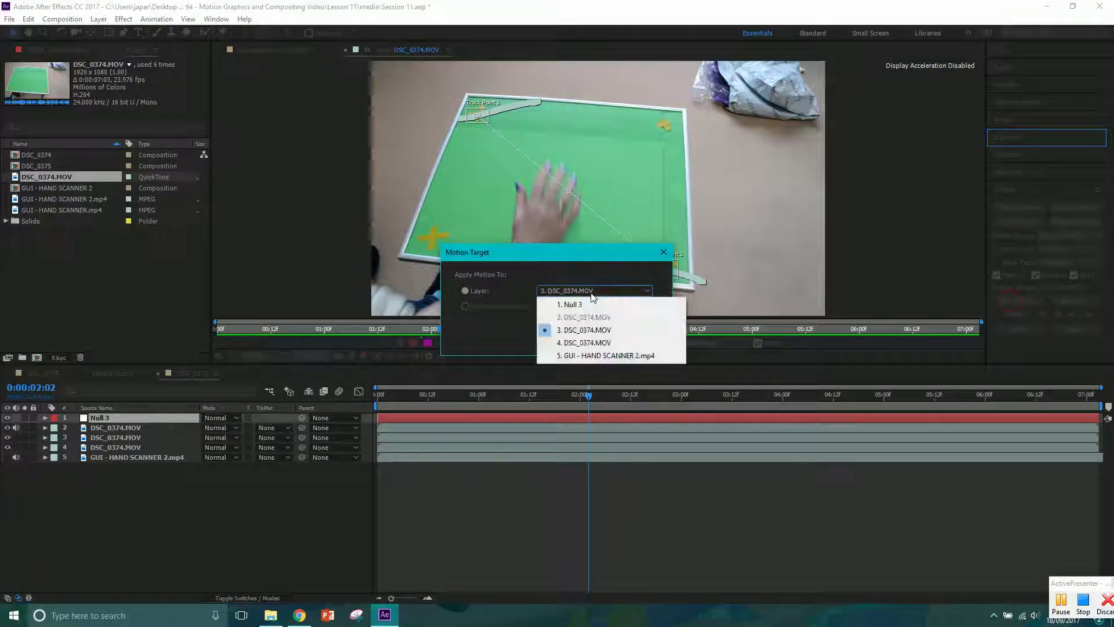
click(585, 301)
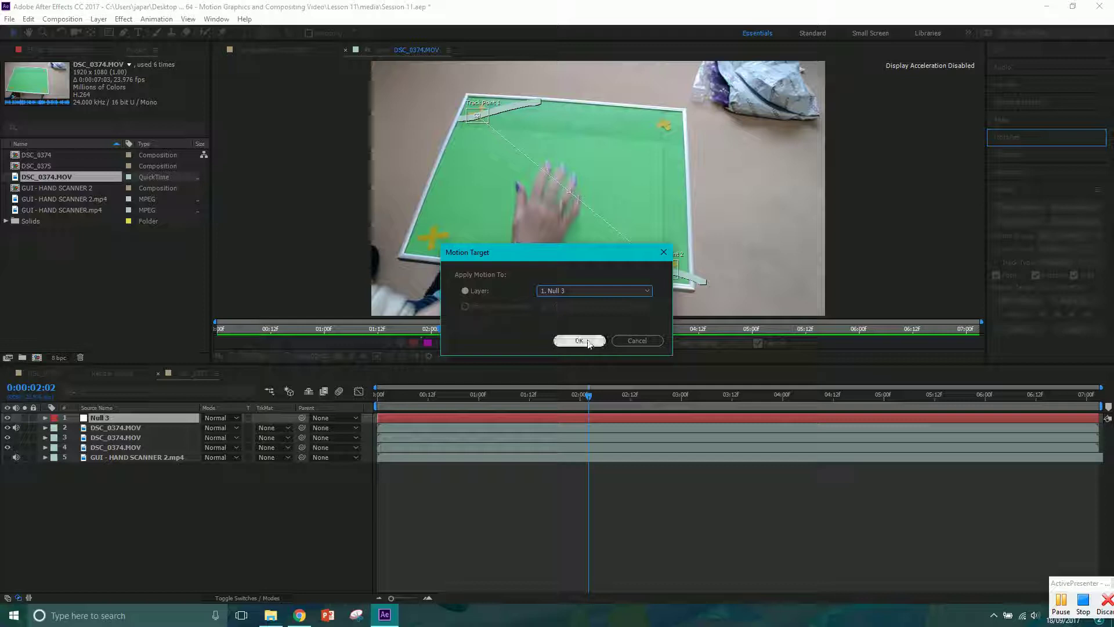
click(579, 340)
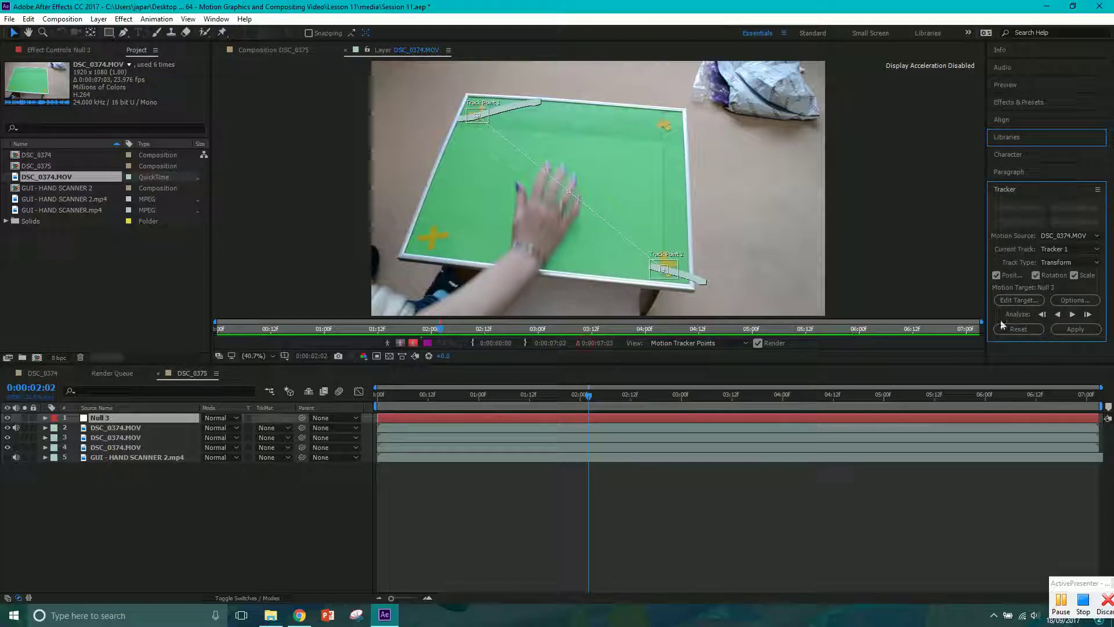
click(1067, 329)
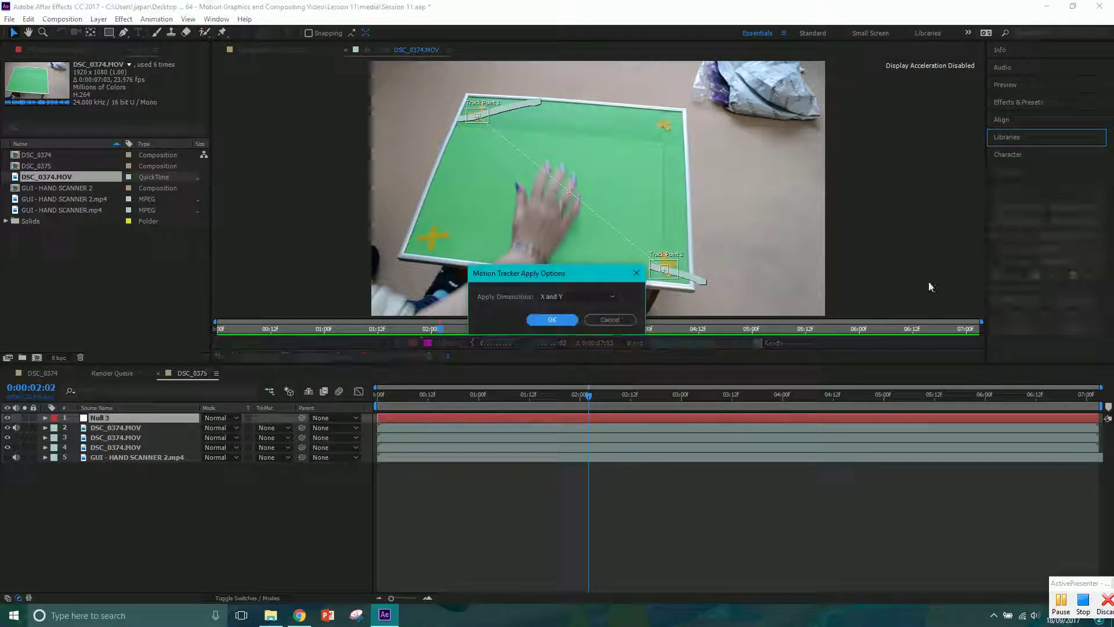
click(561, 319)
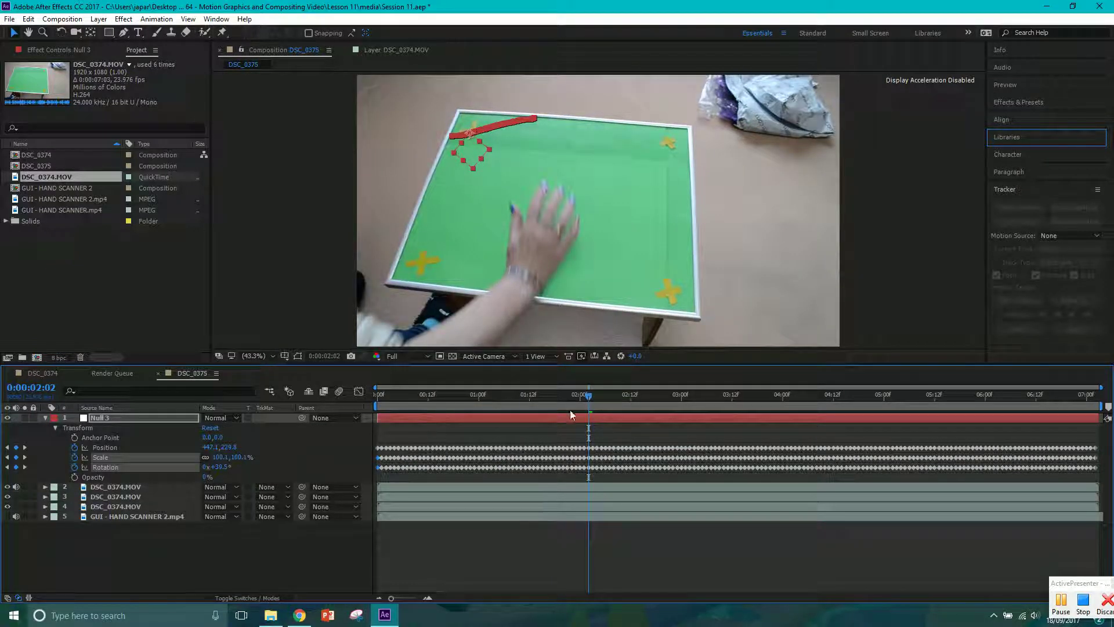
Scrub back to 0:00:00:14 and play the footage to check the tracked null.
drag(587, 398, 563, 398)
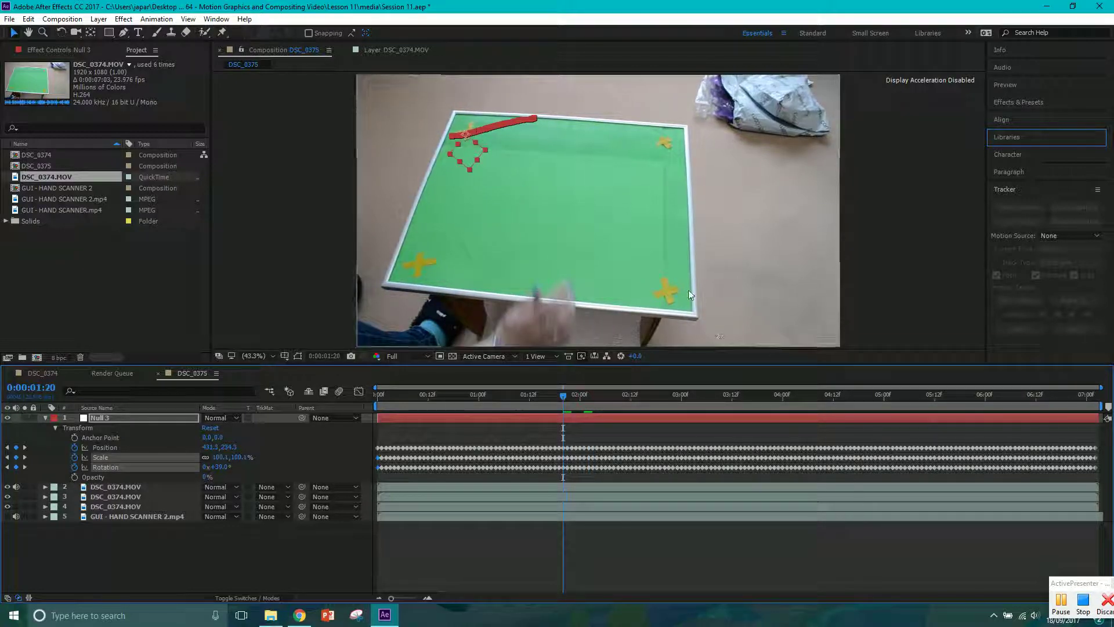
drag(548, 396, 437, 395)
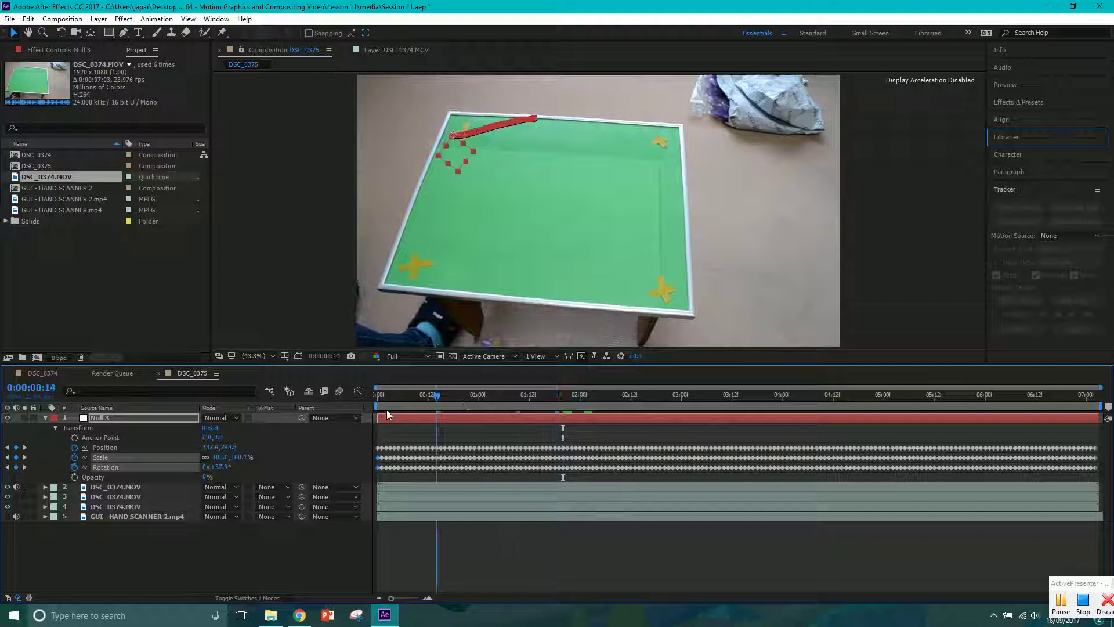
key(space)
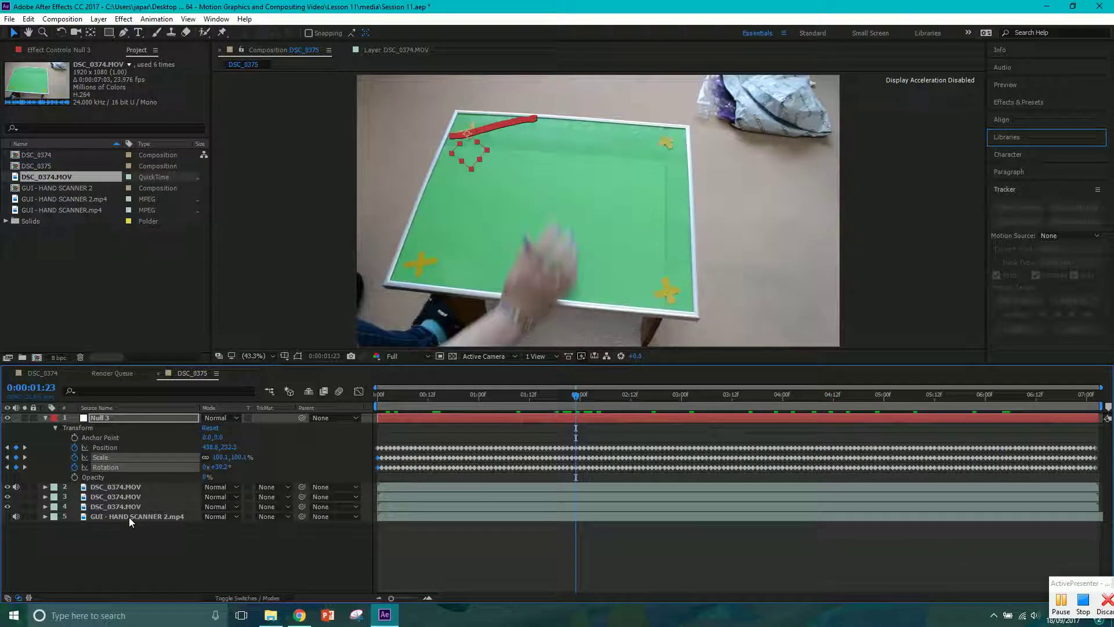
Hide the green DSC_0374.MOV layer, return to the first frame, and show the hand-scanner GUI layer.
click(106, 487)
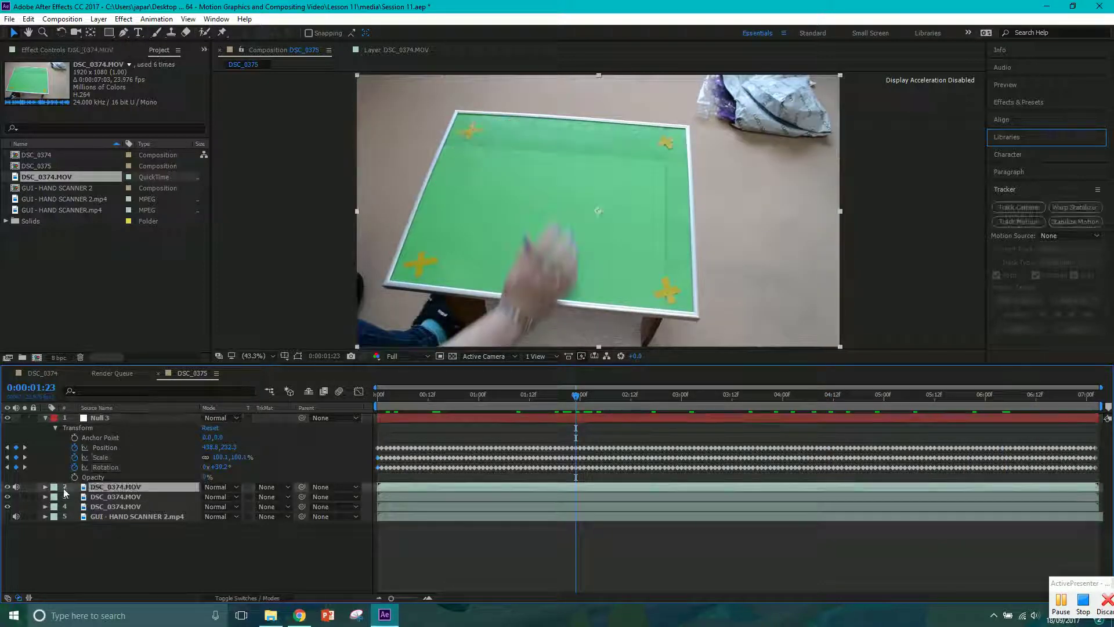
click(7, 490)
click(7, 489)
click(7, 490)
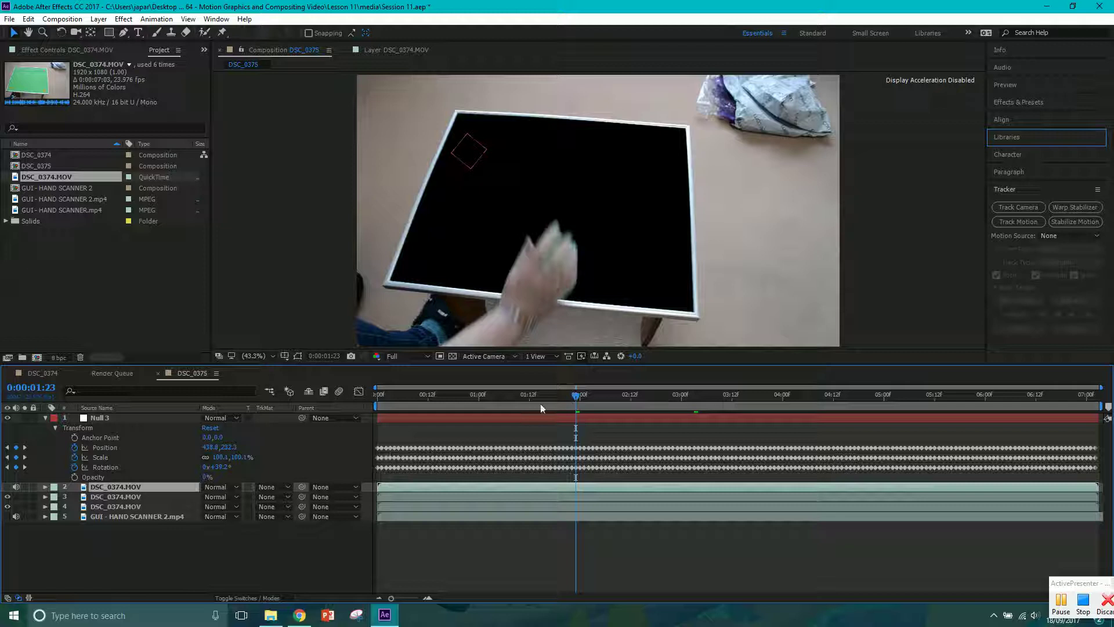
drag(479, 394, 358, 401)
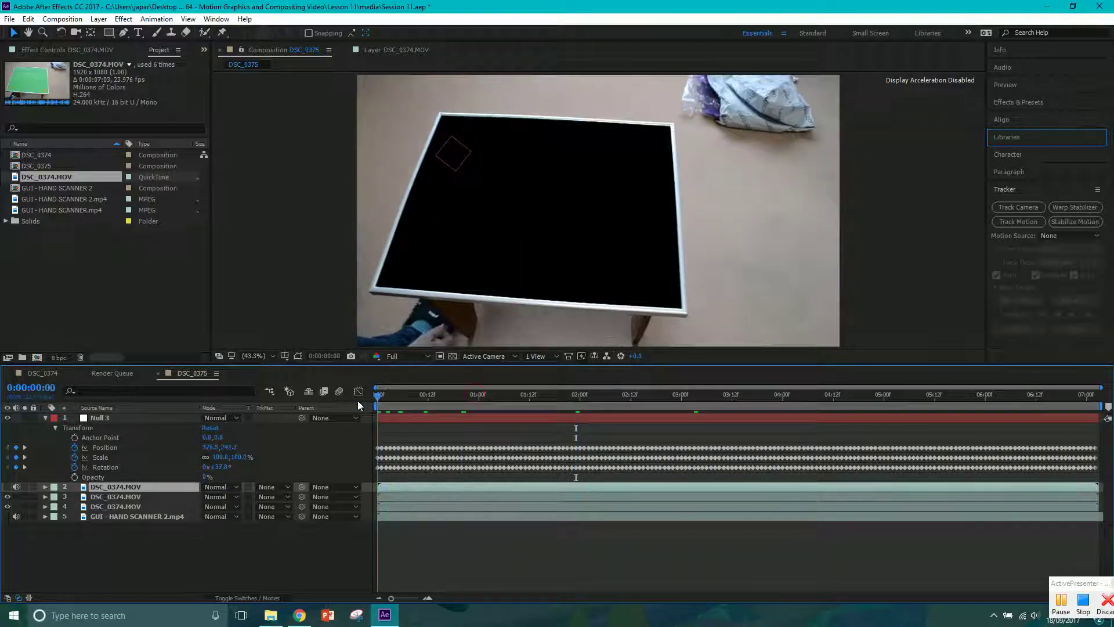
click(6, 517)
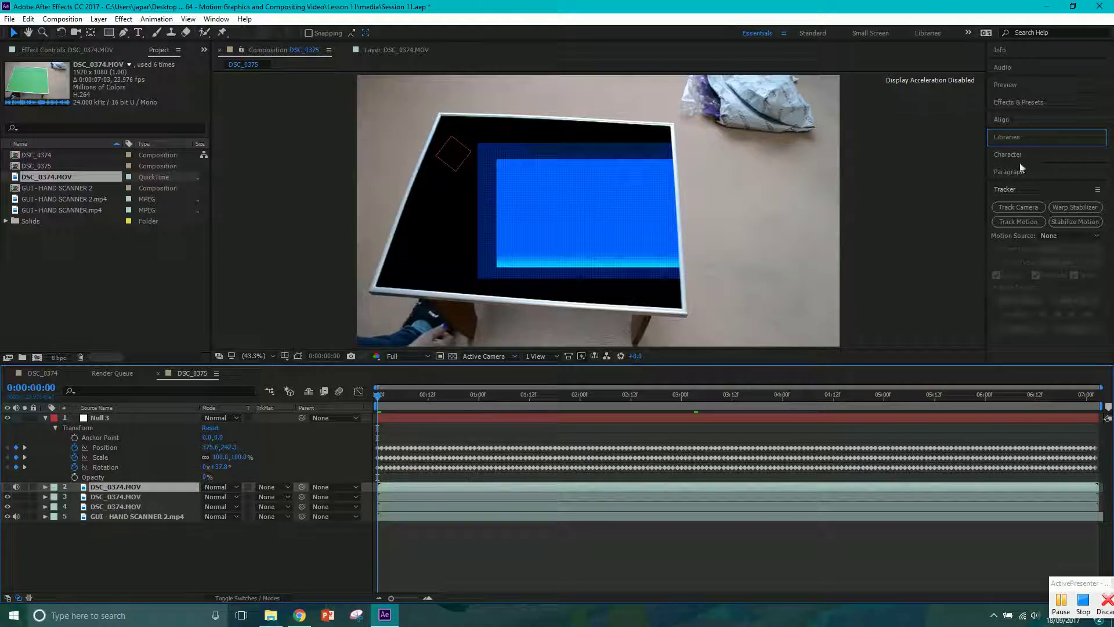
Apply the Corner Pin effect, found by searching 'Corner', to the GUI - HAND SCANNER 2.mp4 layer.
click(137, 517)
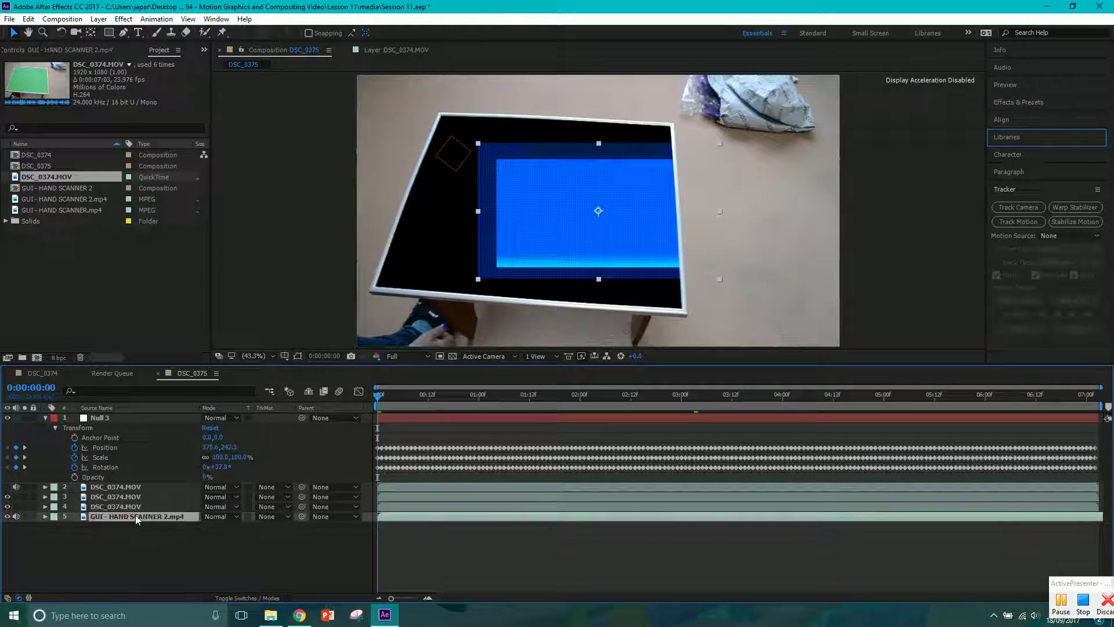
click(1020, 102)
click(1033, 116)
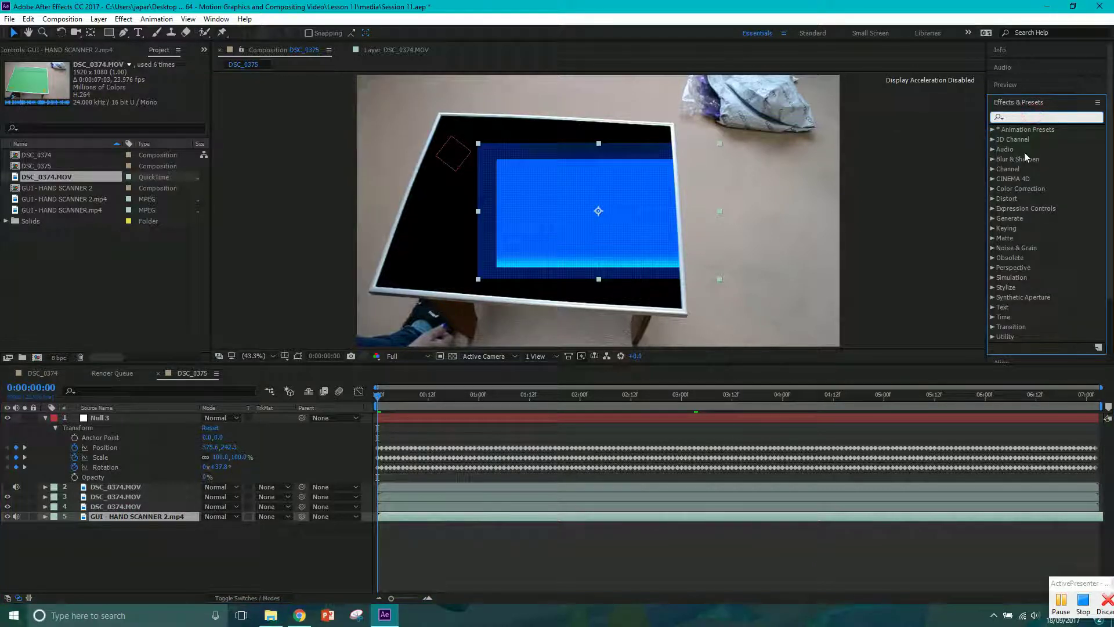
text(Corner)
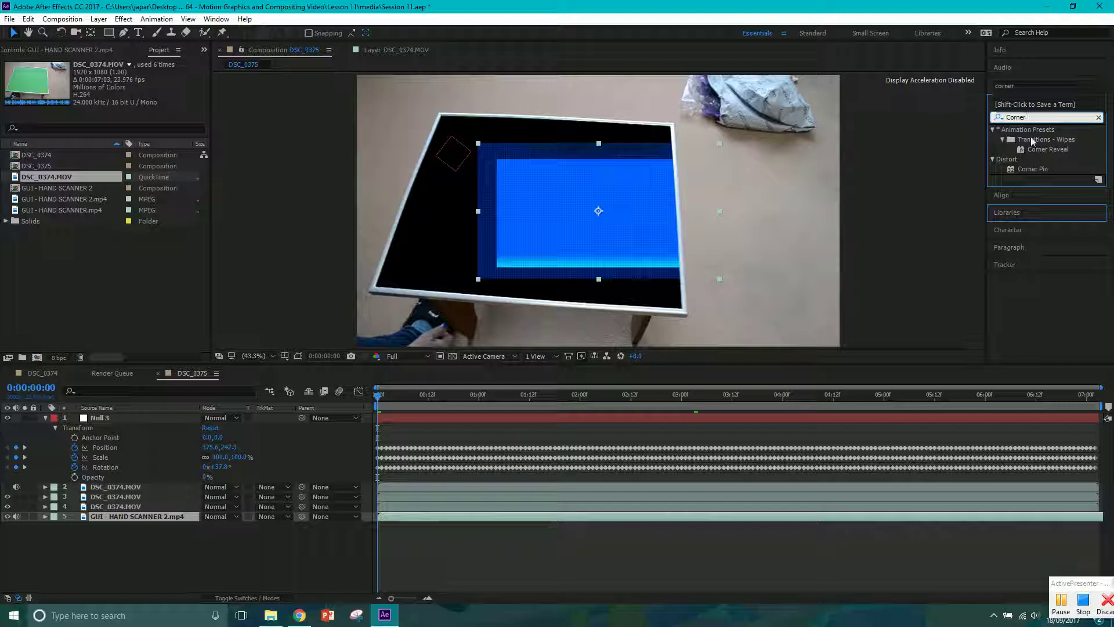
click(1038, 168)
drag(1039, 169, 627, 199)
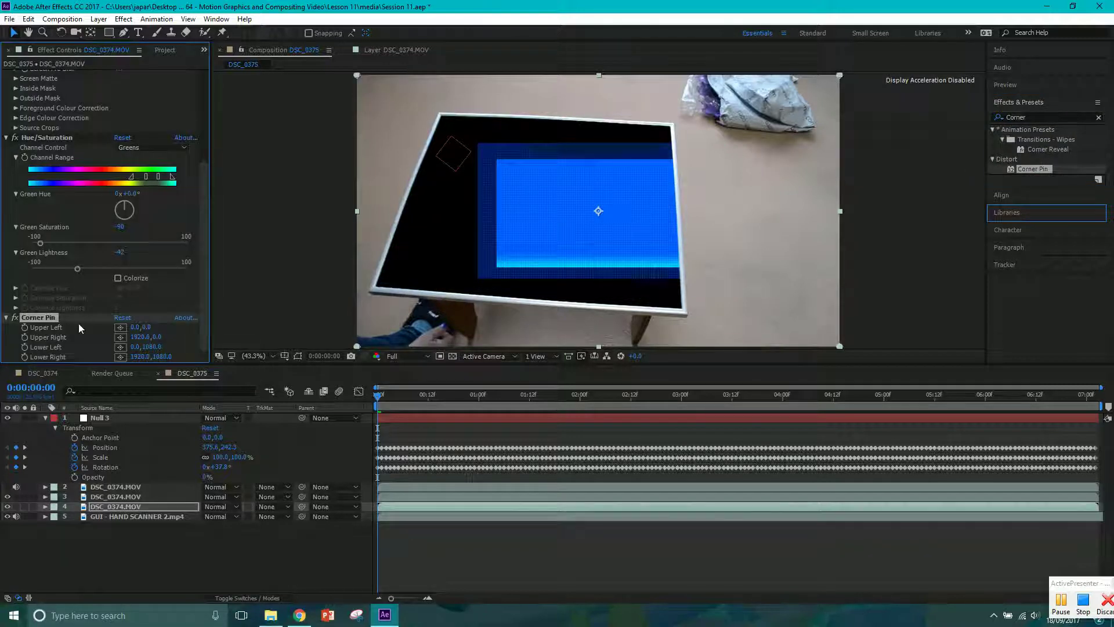
key(ctrl+Down)
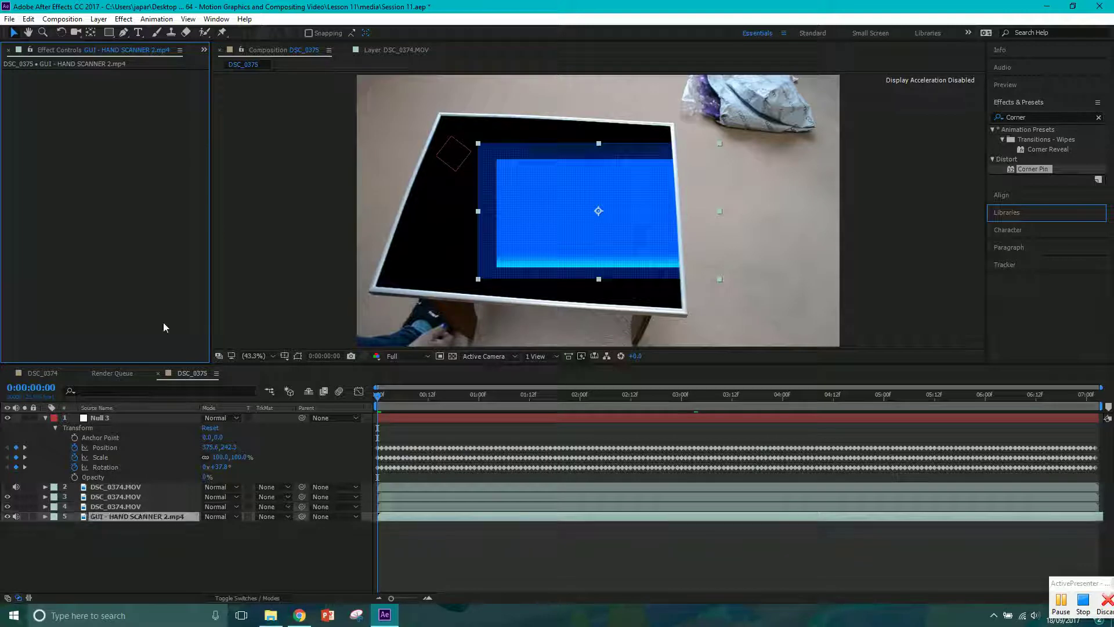
click(145, 516)
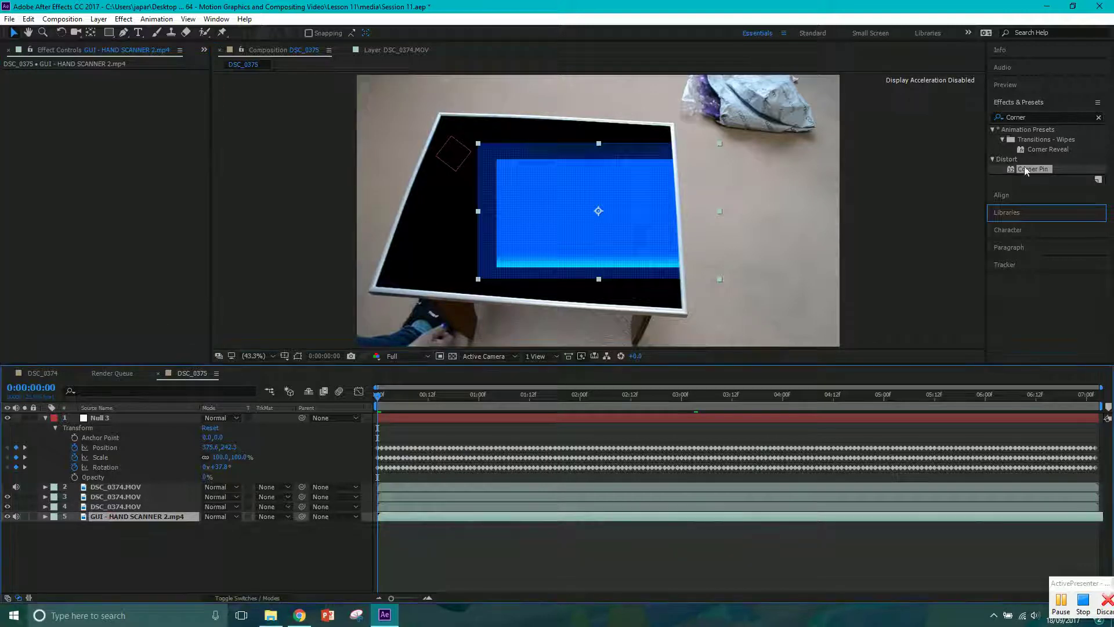
drag(1032, 171, 157, 514)
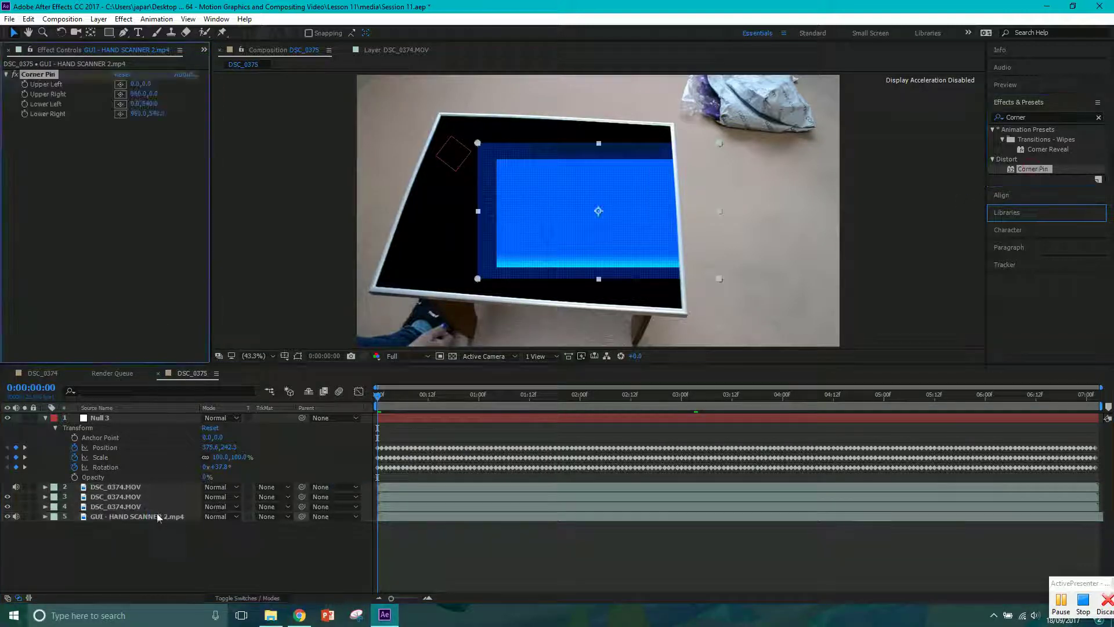
Drag the GUI's four corner pin handles onto the tabletop frame's corners.
drag(478, 142, 438, 116)
drag(478, 279, 368, 290)
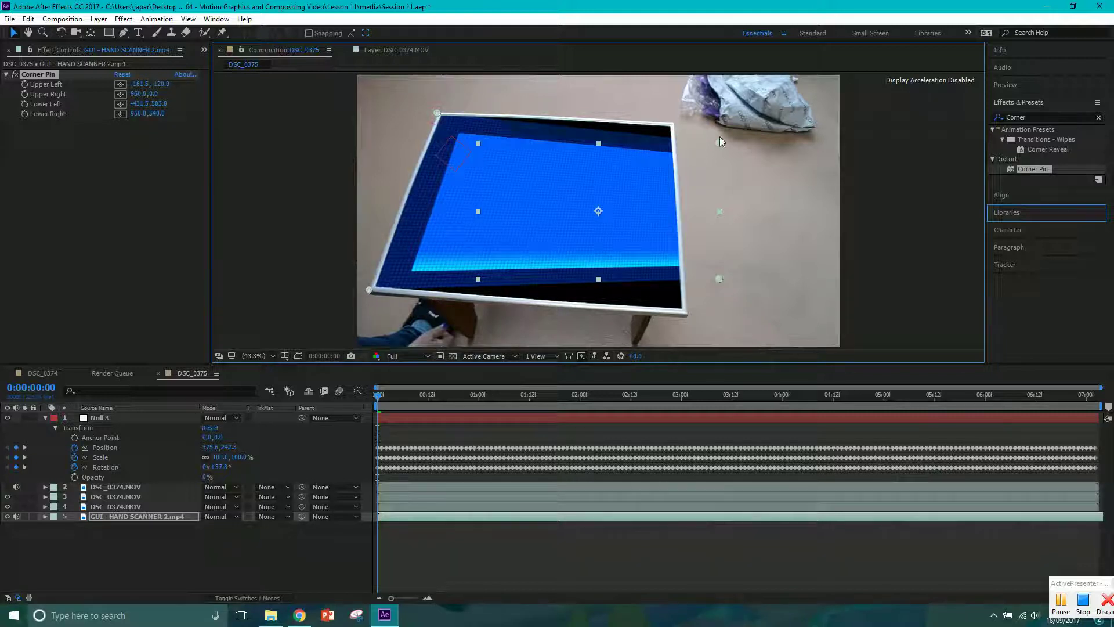
drag(721, 140, 675, 123)
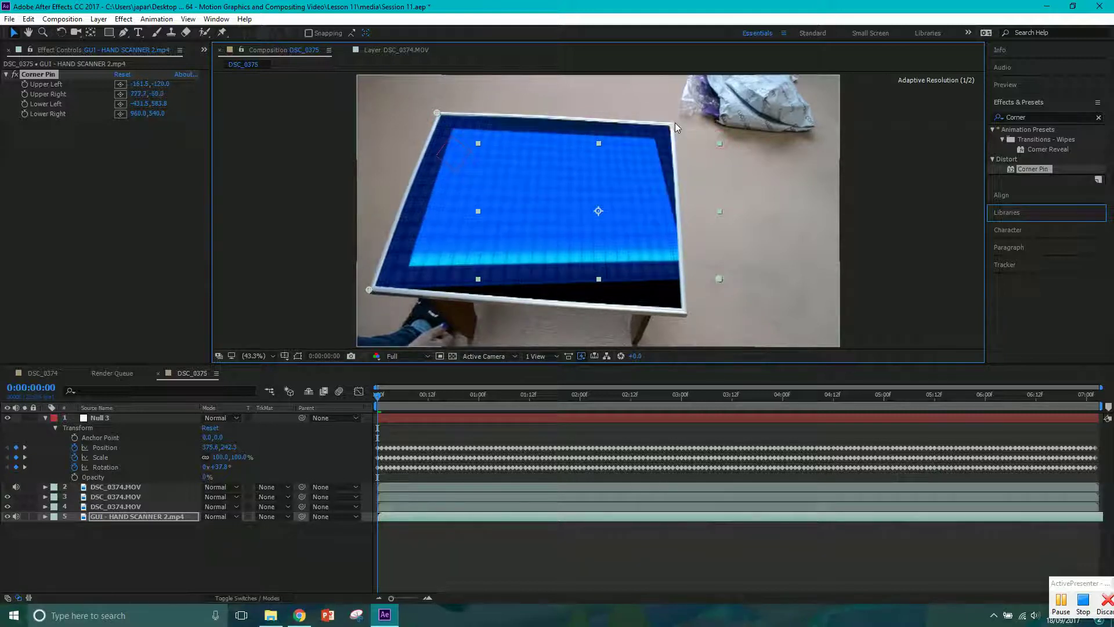
drag(720, 279, 688, 312)
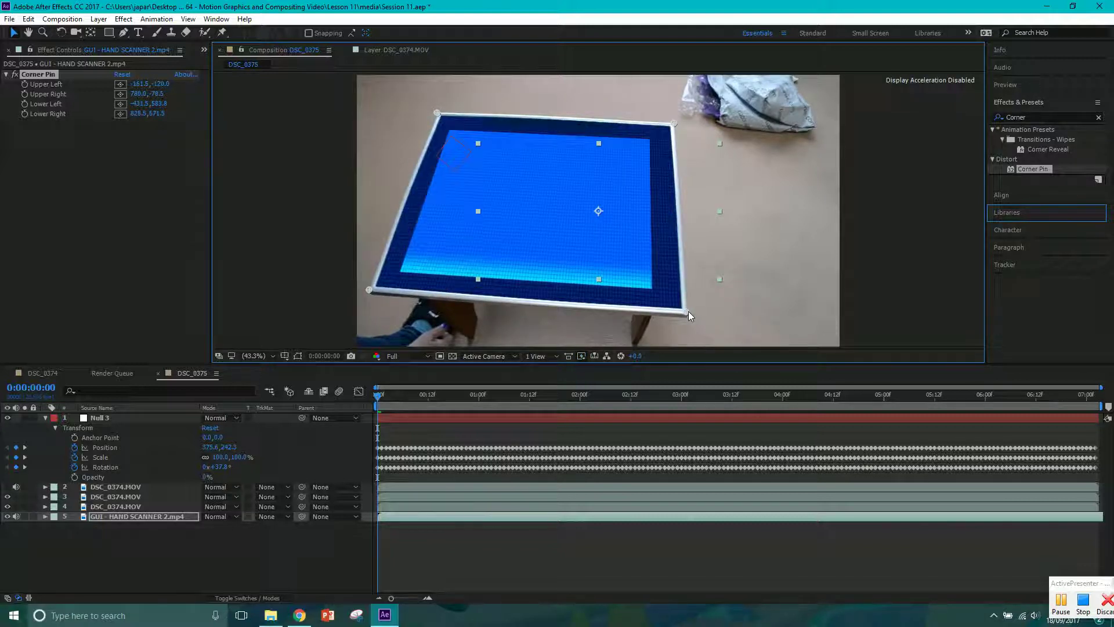
drag(688, 311, 691, 312)
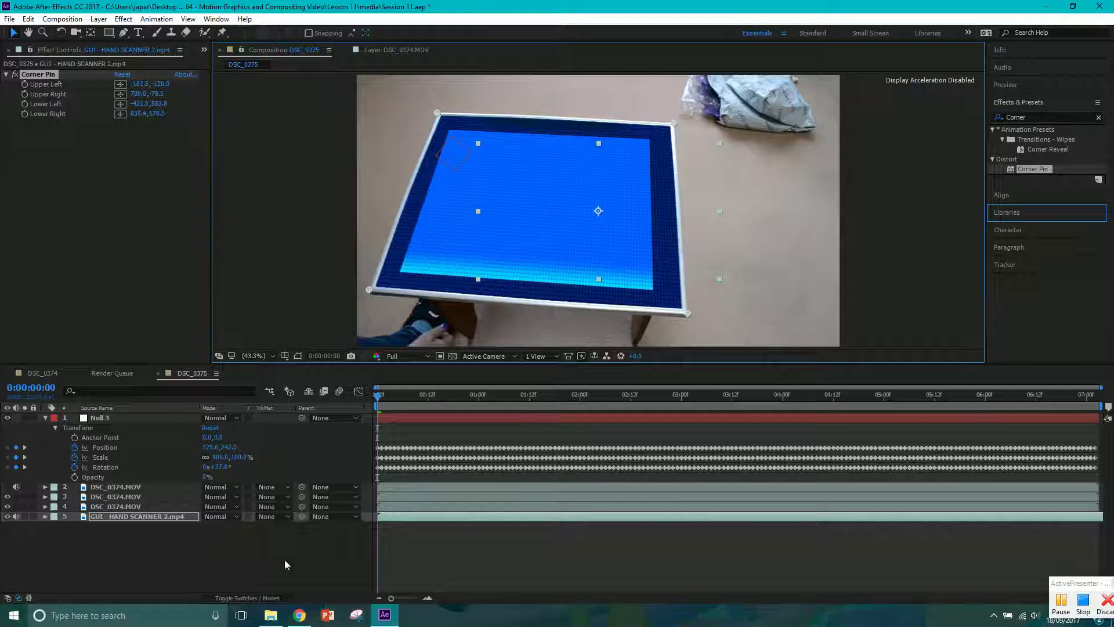
Parent the GUI - HAND SCANNER 2.mp4 layer to Null 3.
click(268, 597)
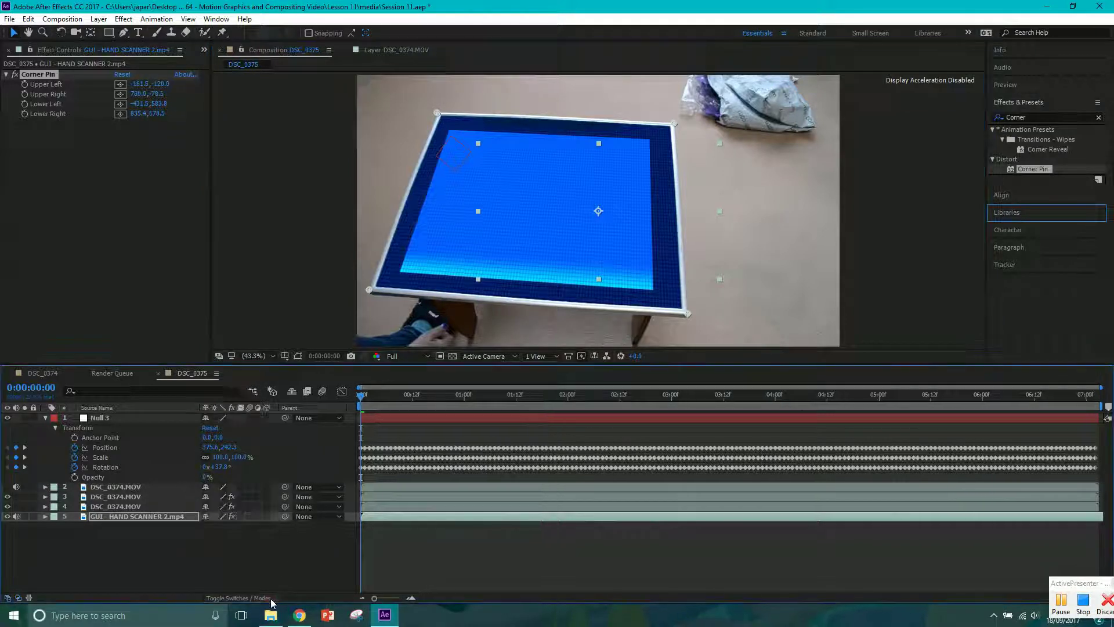
click(270, 599)
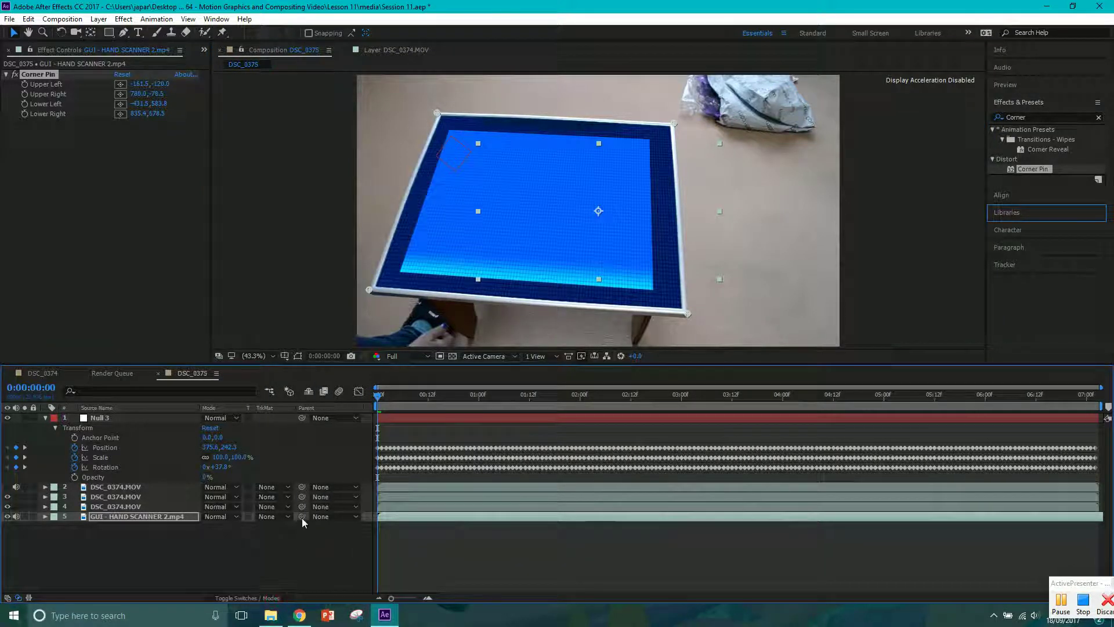
drag(302, 516, 124, 418)
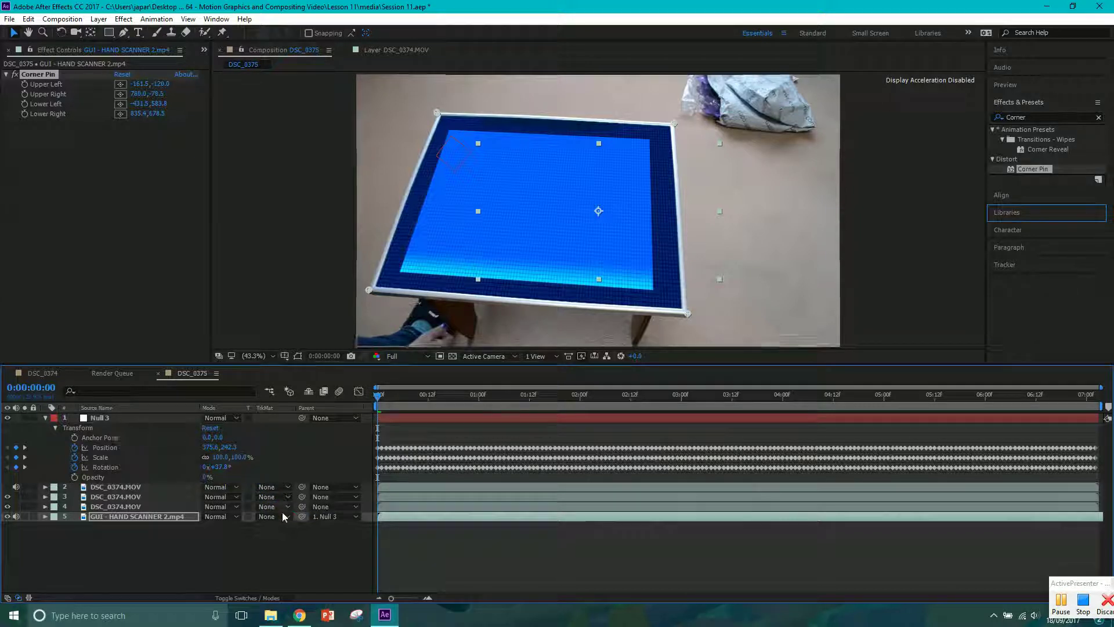
click(335, 518)
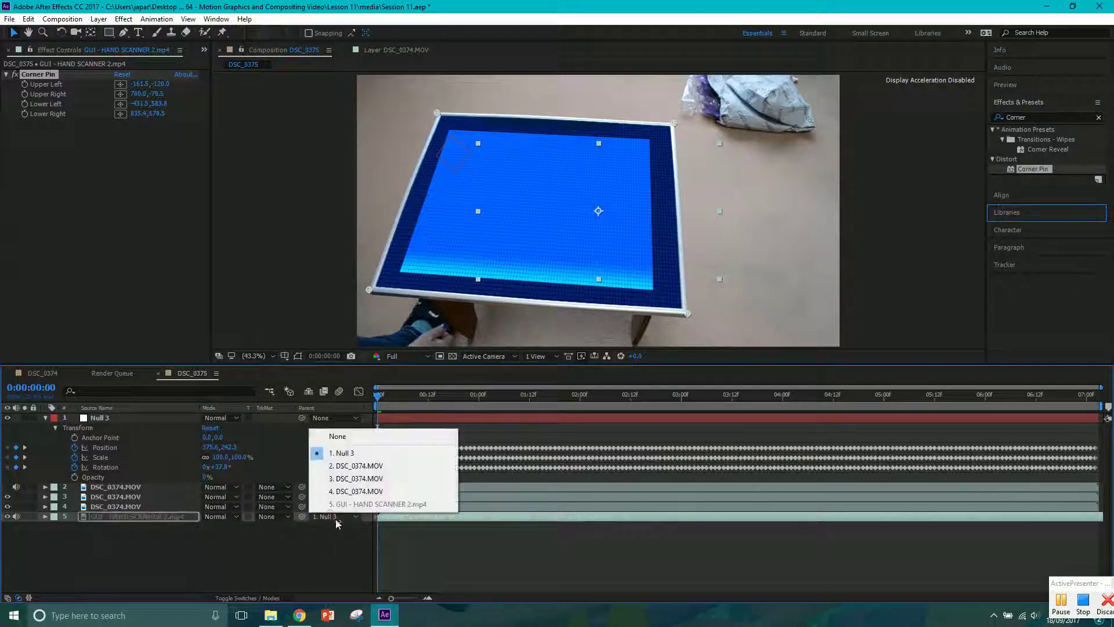
click(351, 454)
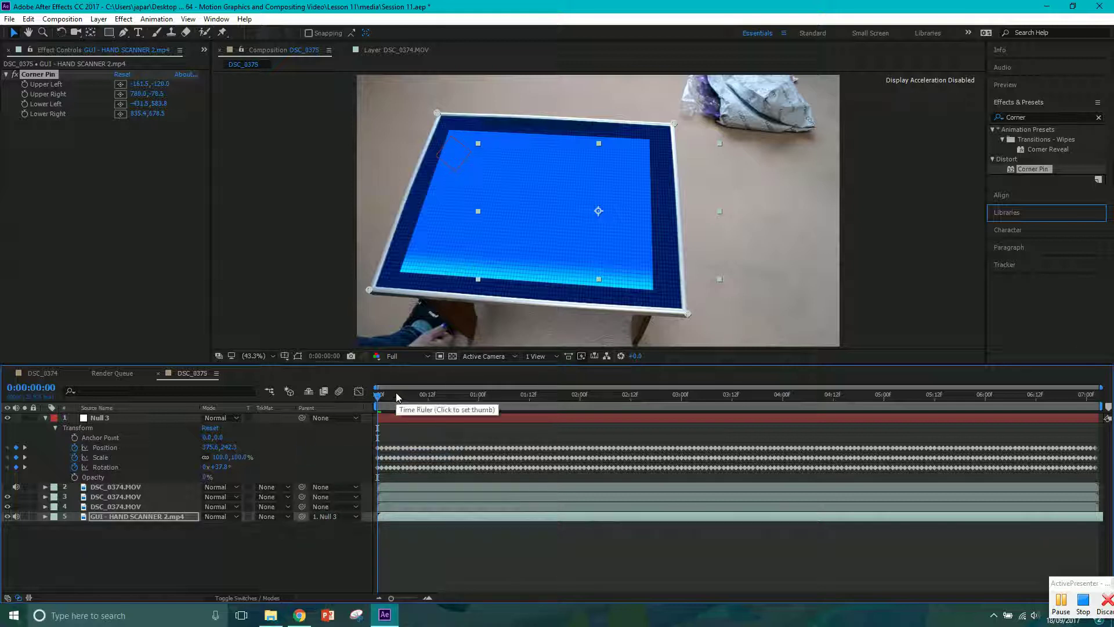
Nudge the GUI's lower-left Corner Pin onto the table, then play a preview.
click(368, 293)
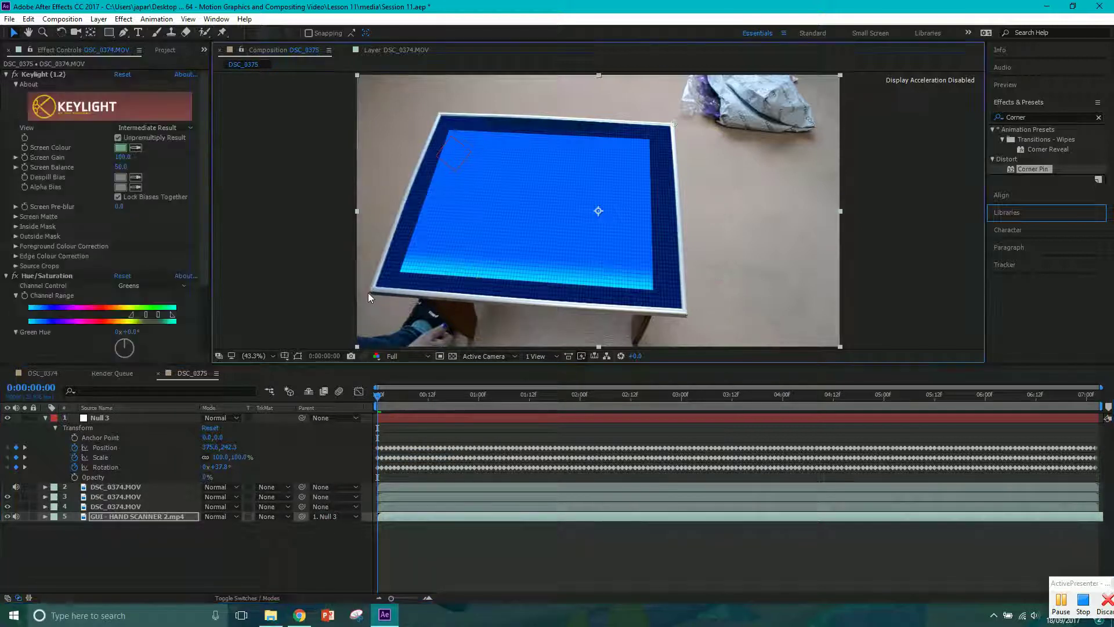
click(134, 517)
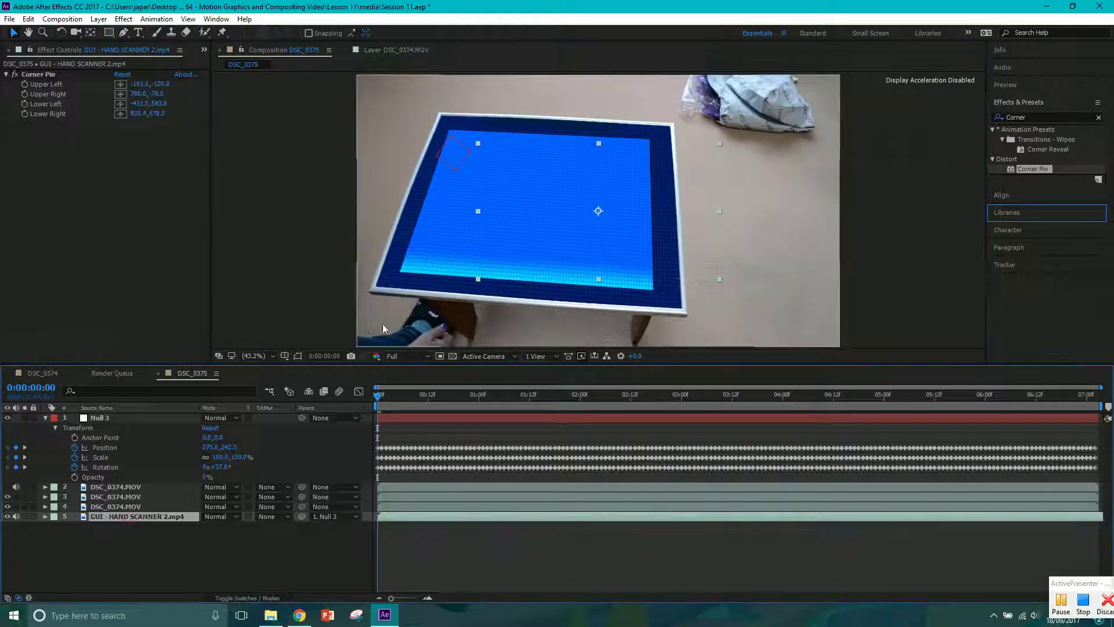
click(40, 74)
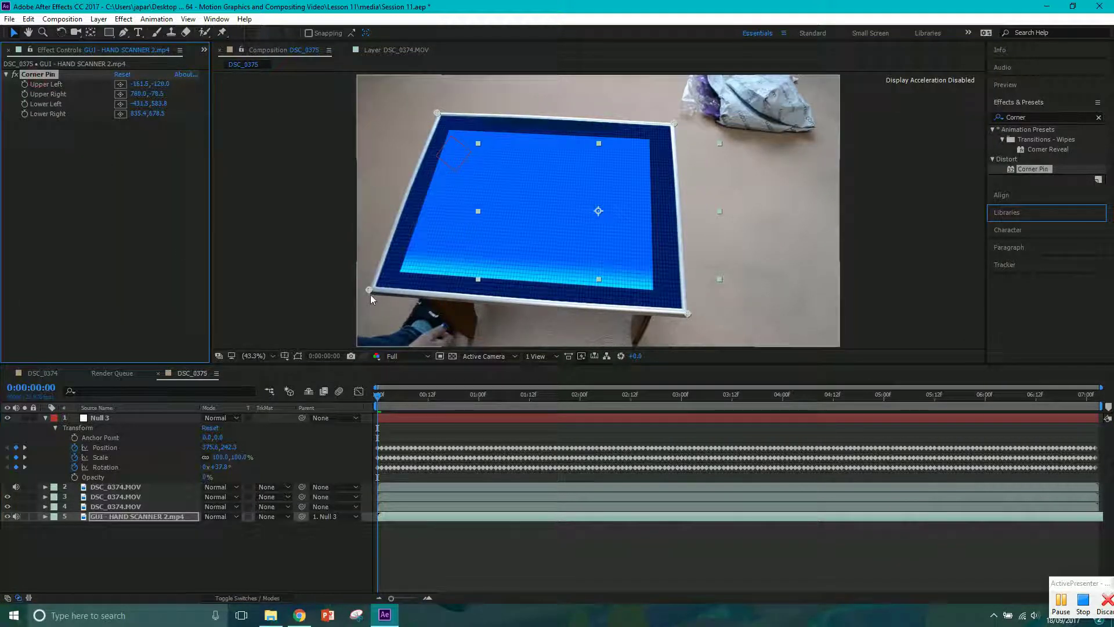
drag(369, 291, 367, 290)
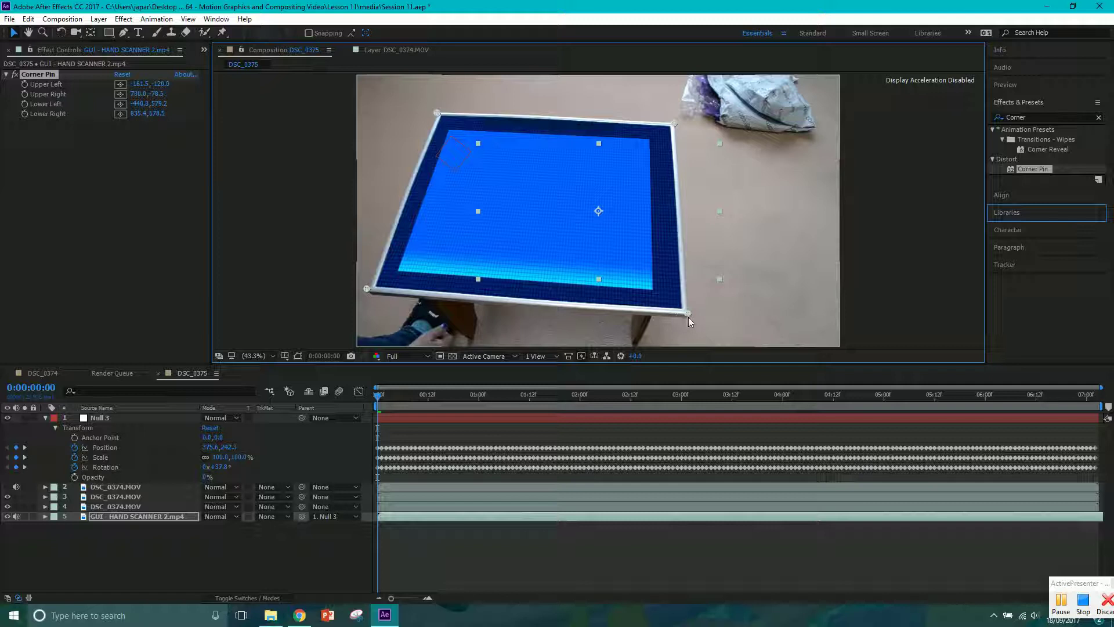
click(1045, 86)
click(1045, 101)
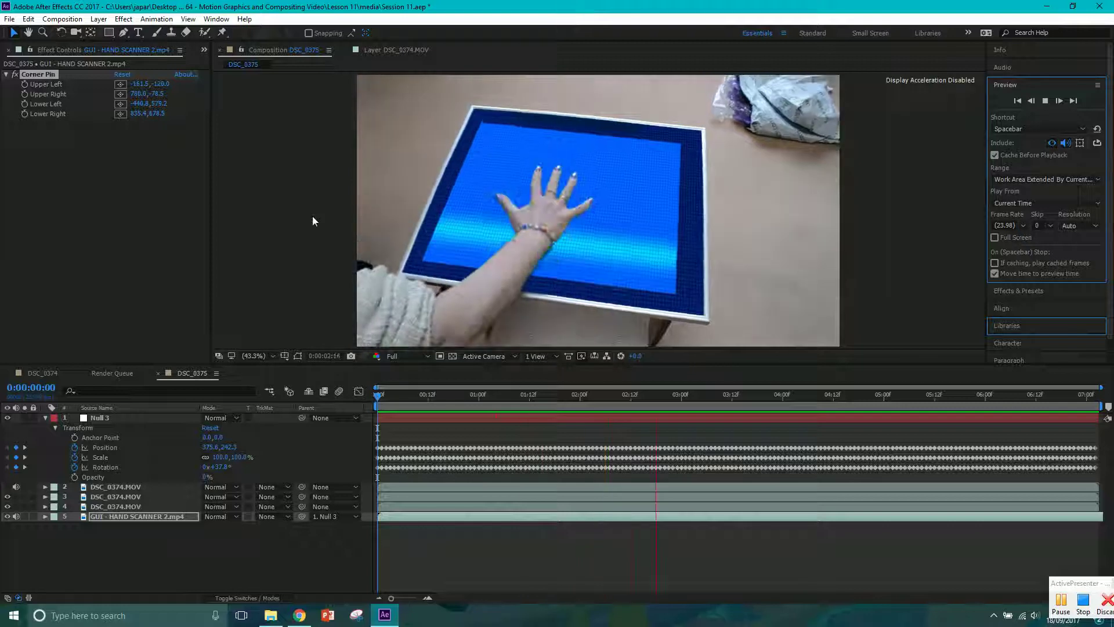
click(15, 486)
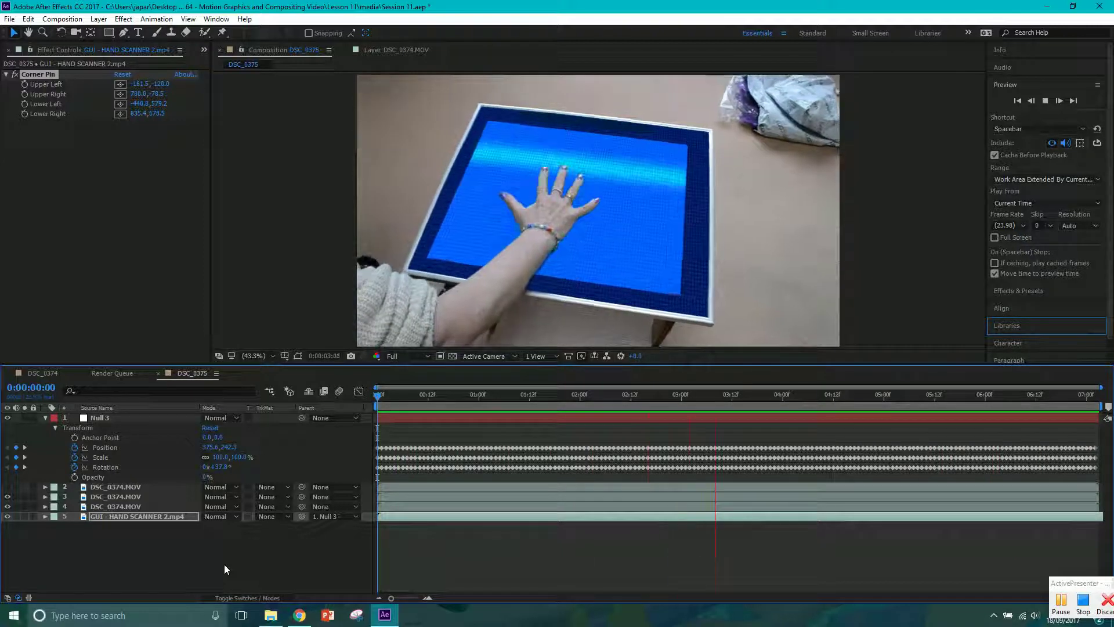
Stop playback and, at the first frame, set Corner Pin keyframes for Upper Left, Upper Right and Lower Left.
key(space)
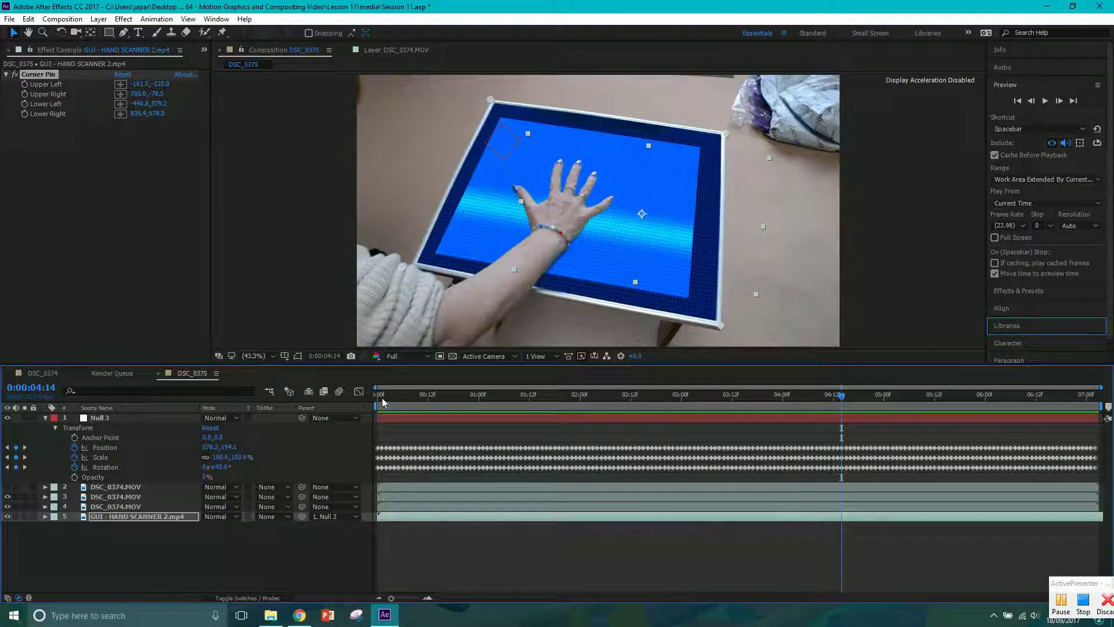
key(Home)
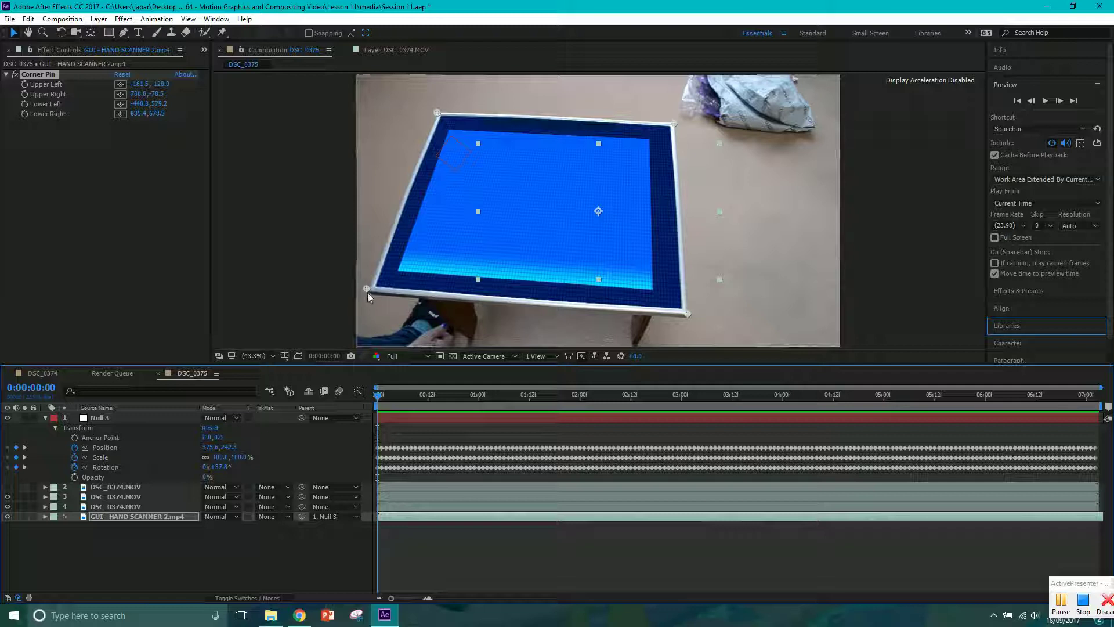
click(25, 84)
click(25, 94)
click(25, 103)
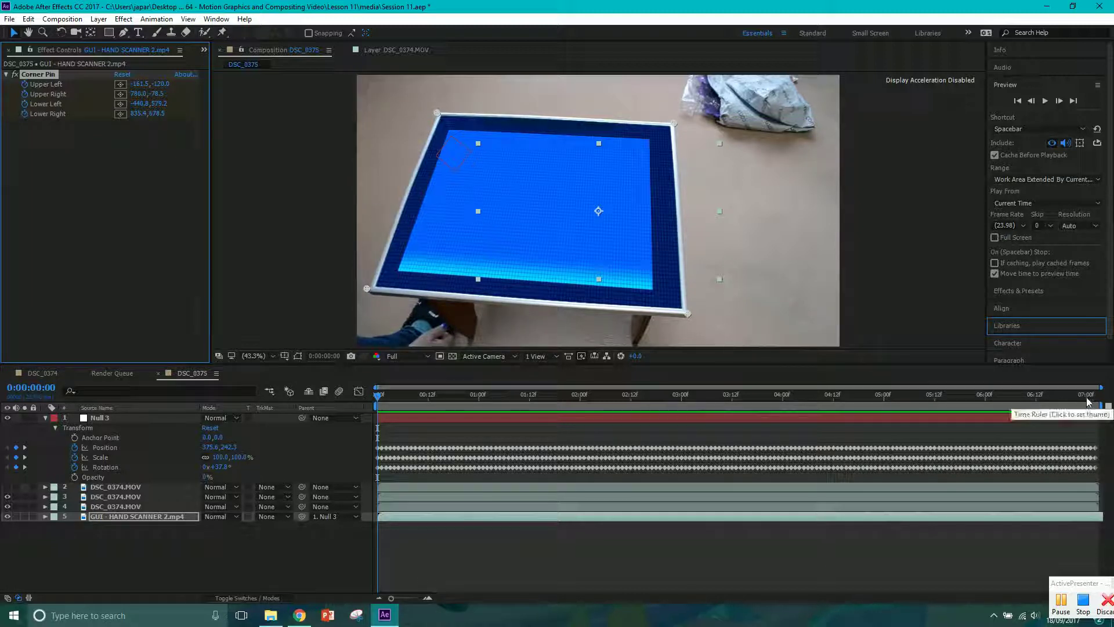
At 0:00:07:02, realign the lower-left, upper-left and upper-right corners with the table and replay the preview.
drag(1088, 401, 1108, 401)
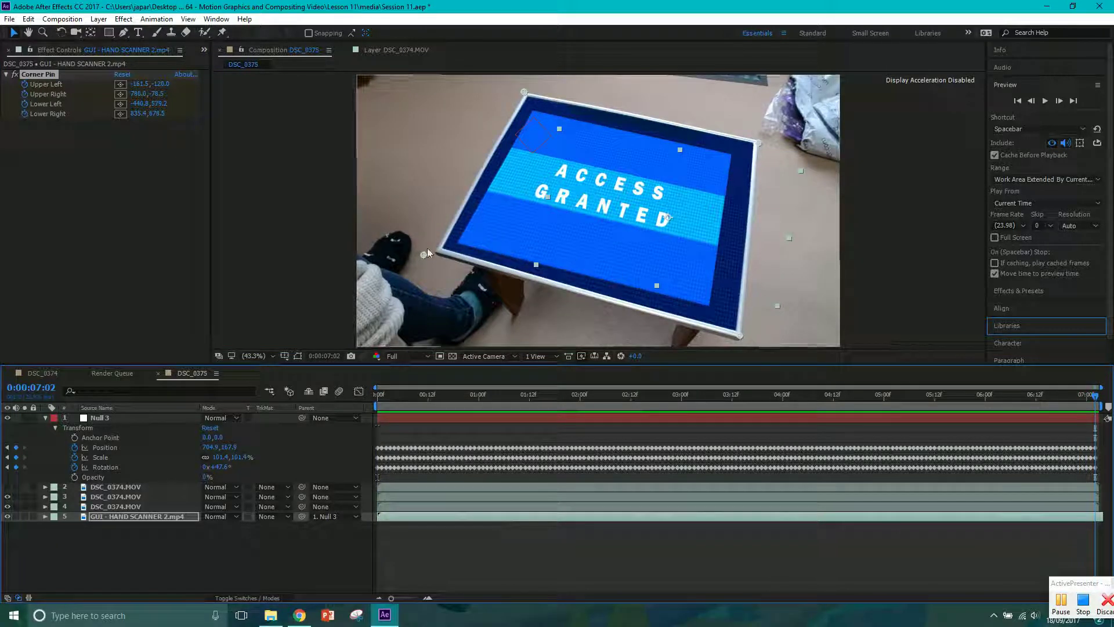
drag(423, 256, 436, 250)
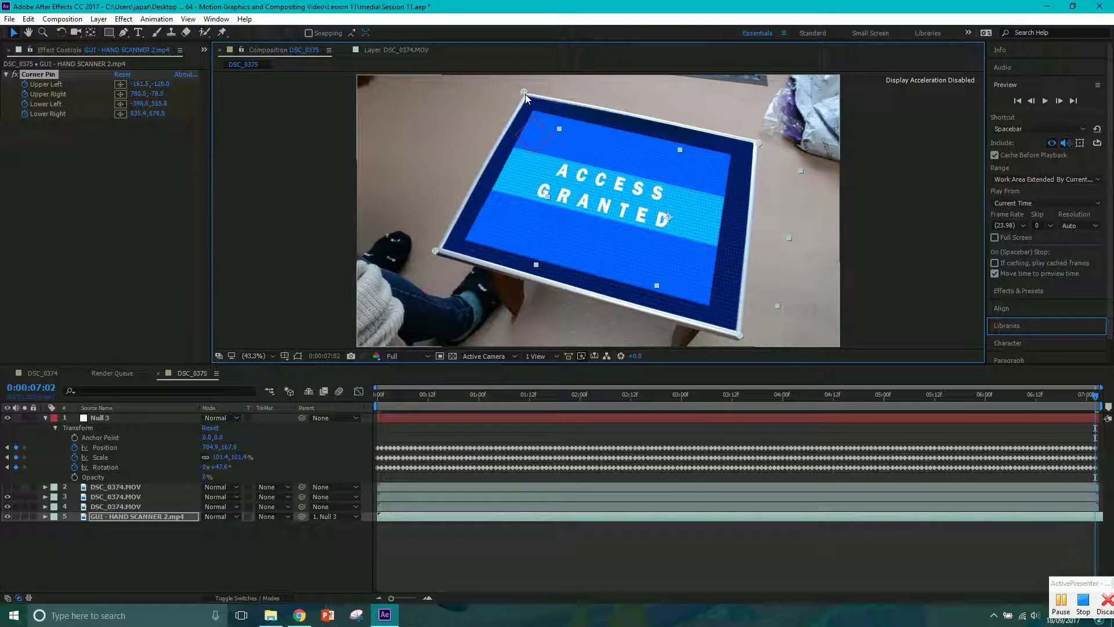
drag(525, 94, 528, 94)
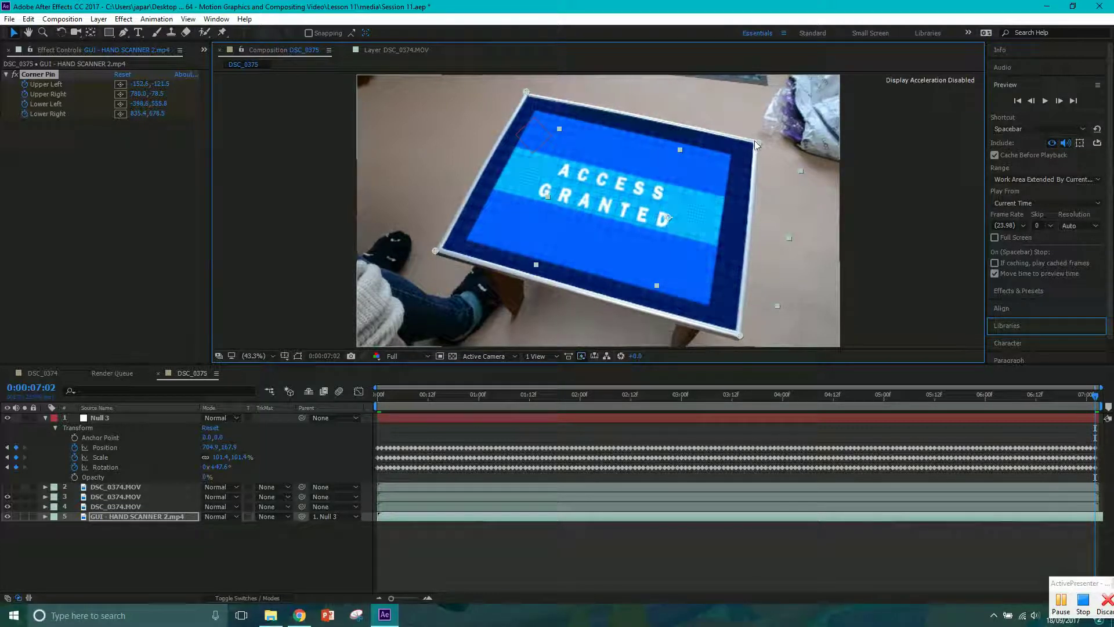
drag(755, 141, 755, 139)
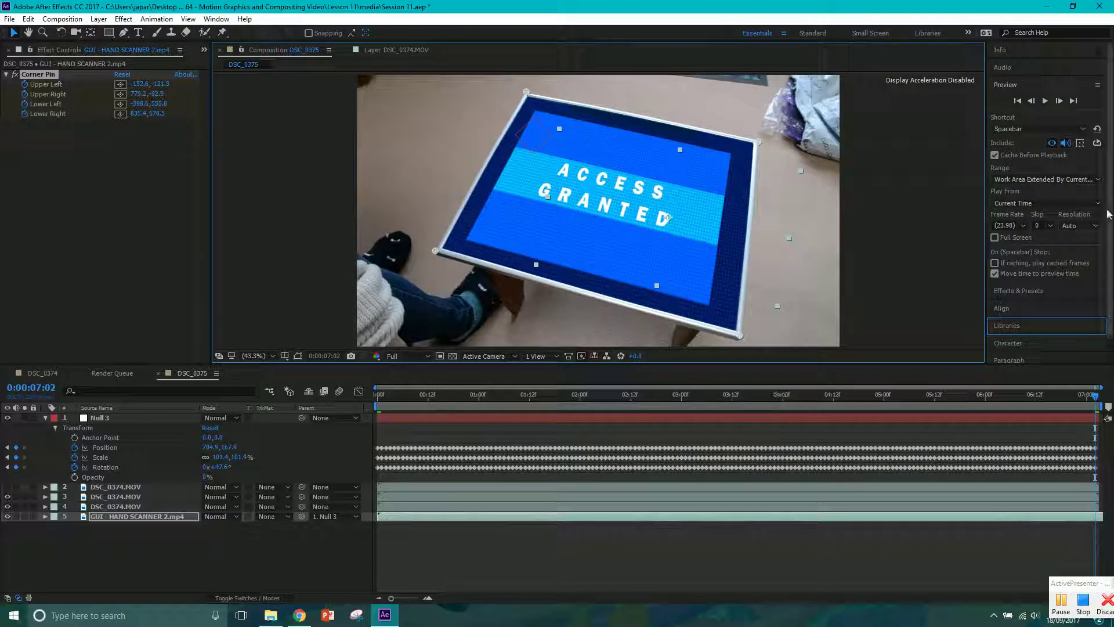
click(1045, 101)
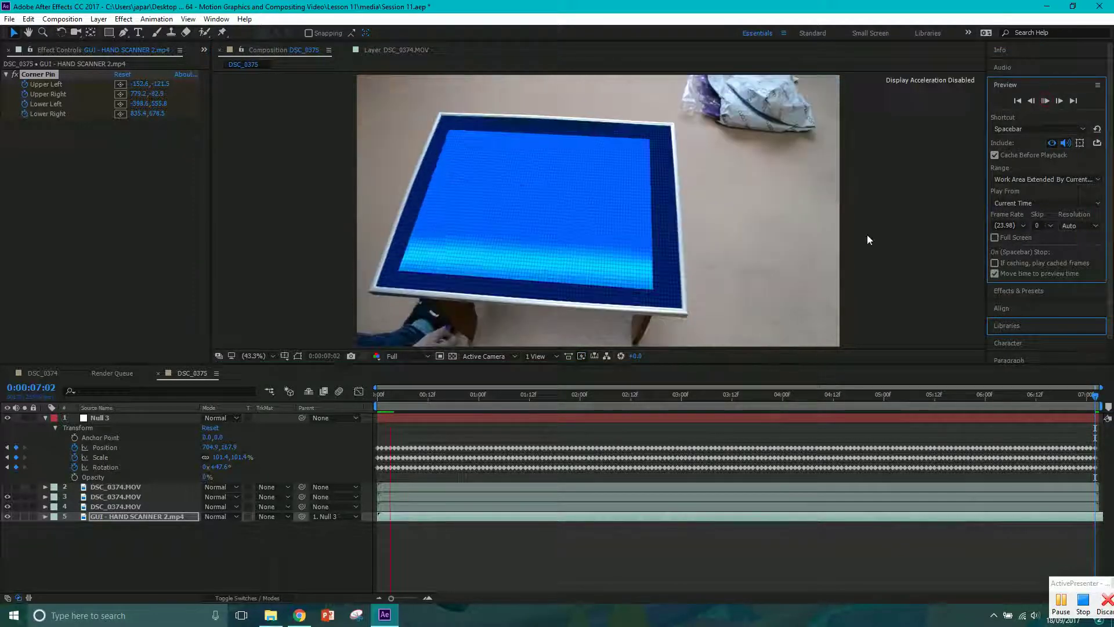